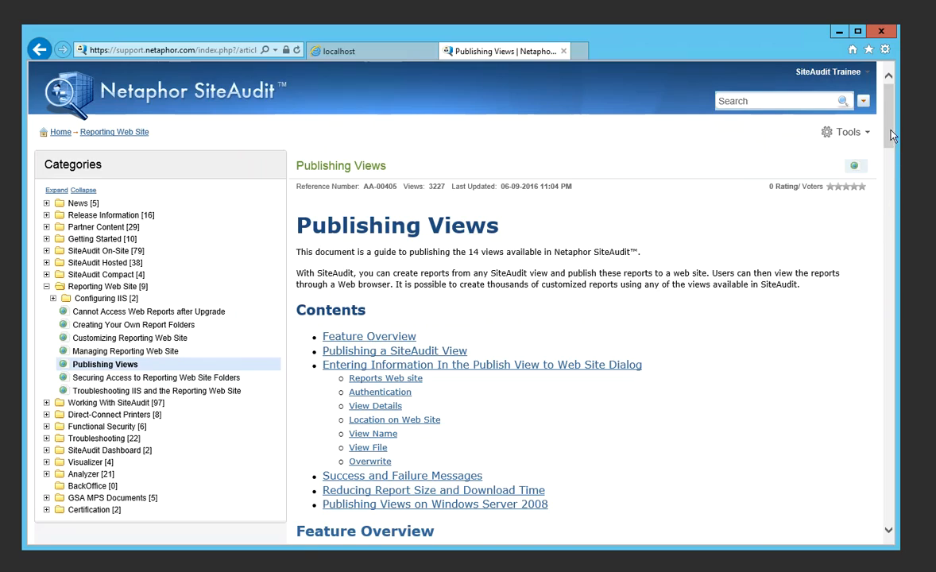
- Switch from the Publishing Views article to SiteAudit and open the Volume Analysis view
left_click_drag(892, 135, 11, 21)
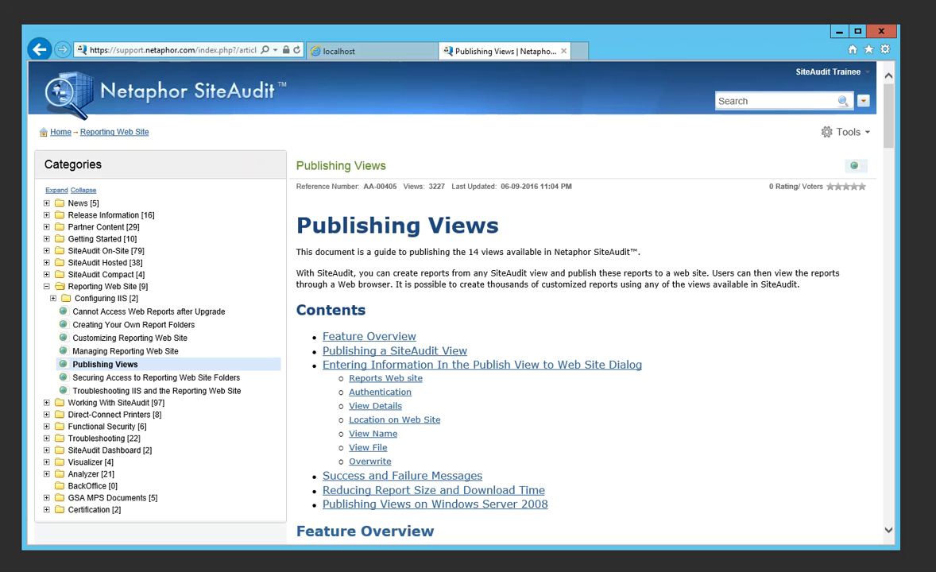
left_click(2, 556)
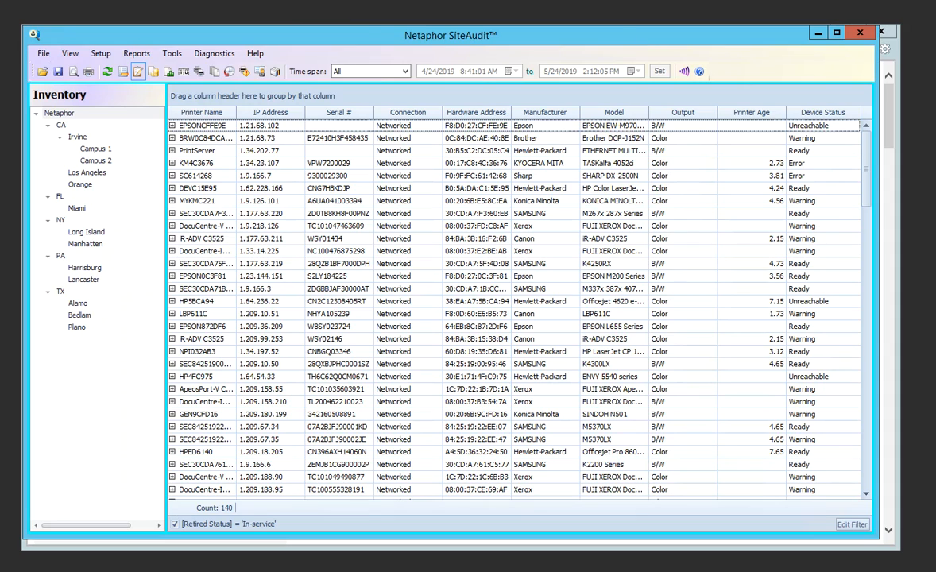
left_click(169, 72)
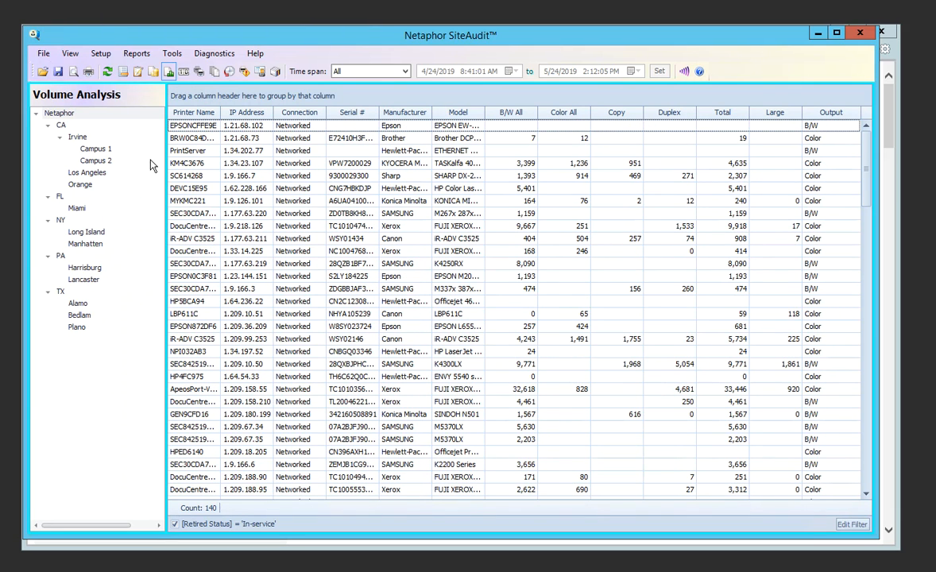
- Remove the Printer Name, IP Address and Connection columns, and reorder Serial # to follow Model and Total to precede B/W All
left_click_drag(184, 112, 194, 291)
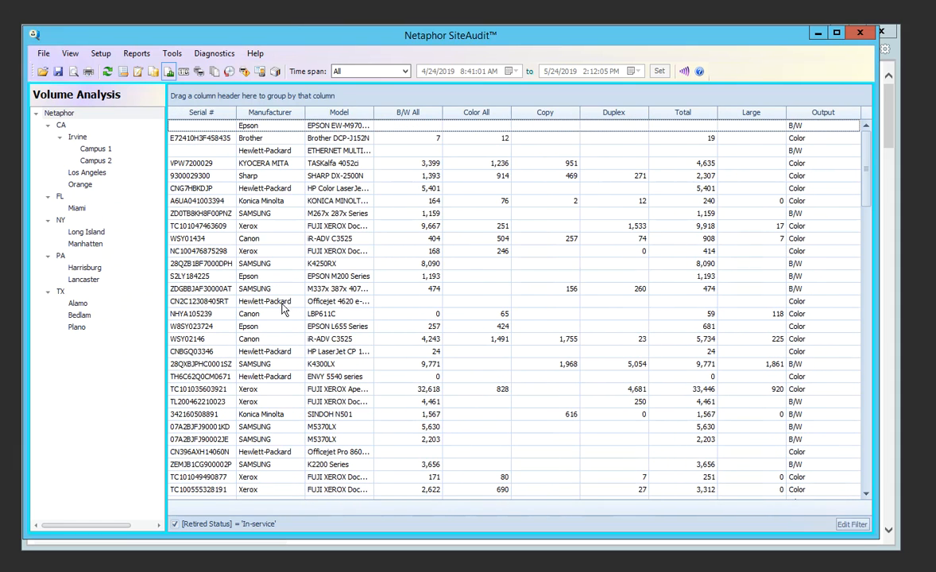
left_click_drag(201, 114, 348, 113)
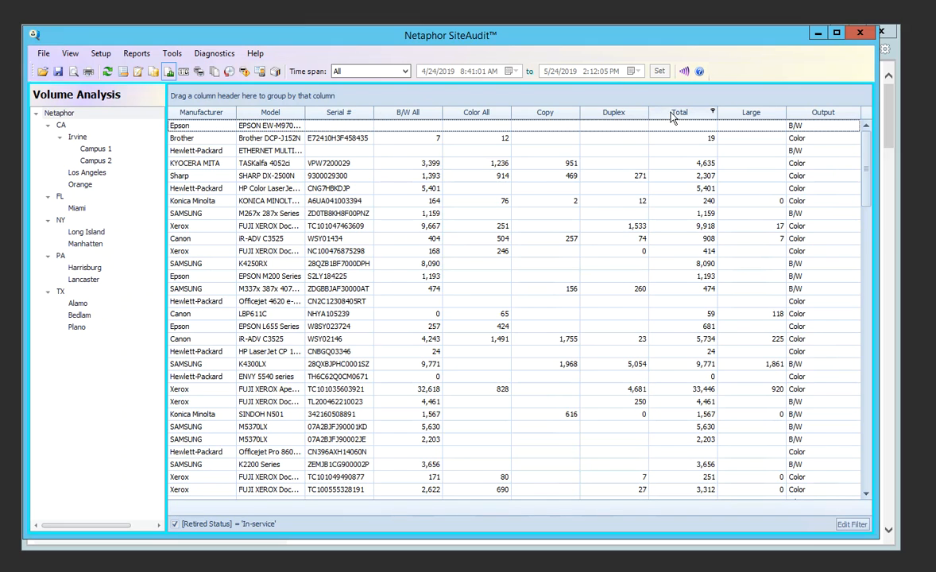
left_click_drag(673, 117, 369, 109)
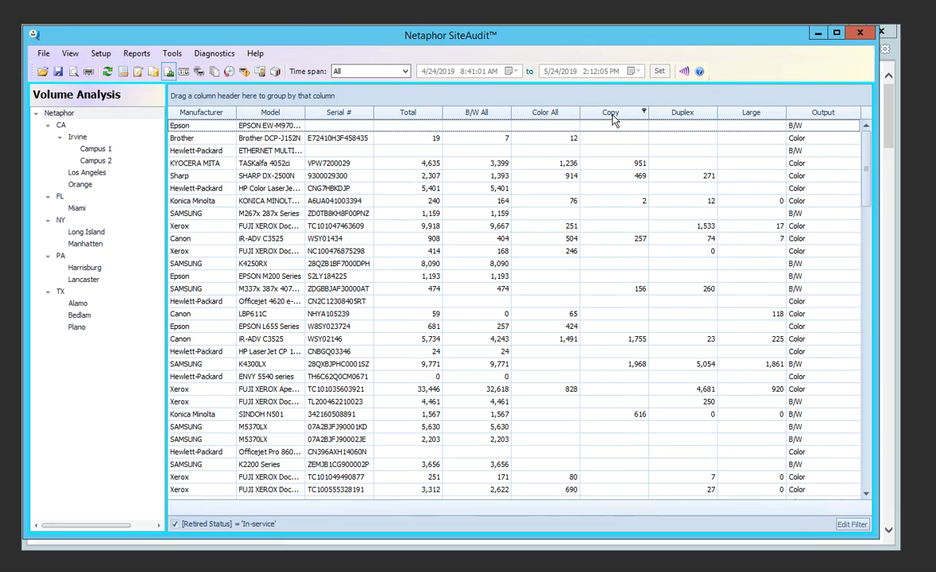
- Remove the Copy, Duplex, Output and Large columns from the Volume Analysis view
left_click_drag(614, 112, 610, 232)
left_click_drag(657, 120, 643, 259)
left_click_drag(826, 115, 748, 166)
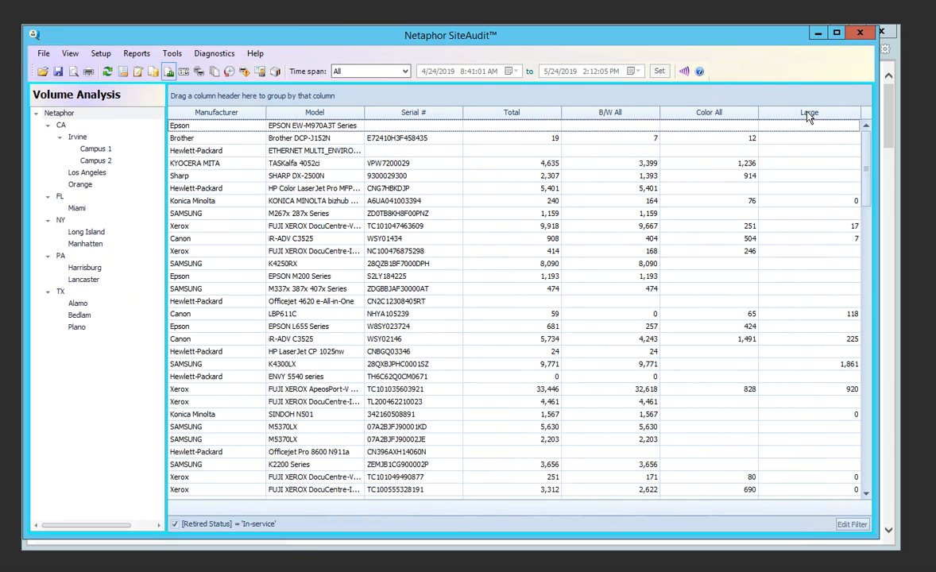
left_click_drag(807, 113, 776, 320)
- Add the Last Successful Communication column after Color All using the column chooser, and close the chooser
right_click(423, 121)
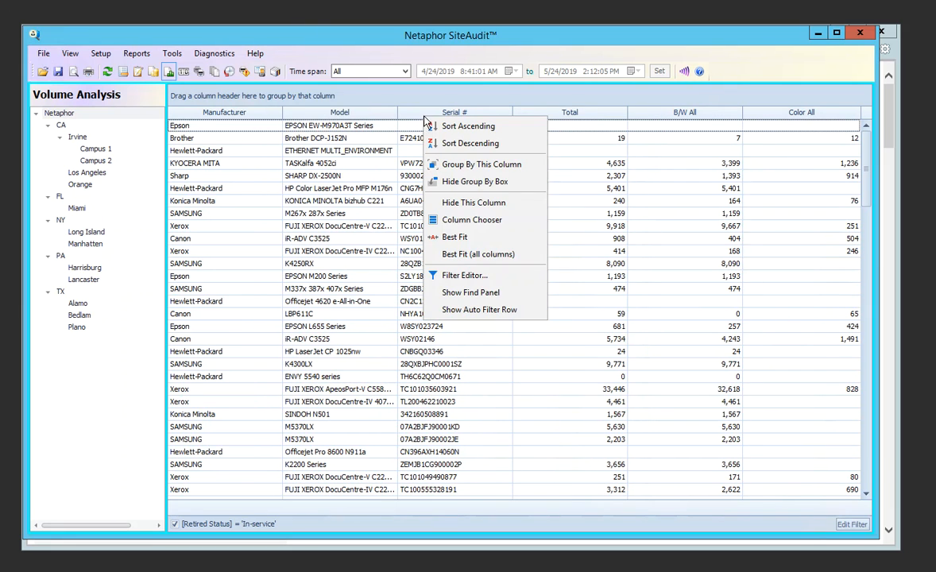
left_click(447, 208)
left_click_drag(763, 430, 381, 164)
scroll(482, 232, "down", 5)
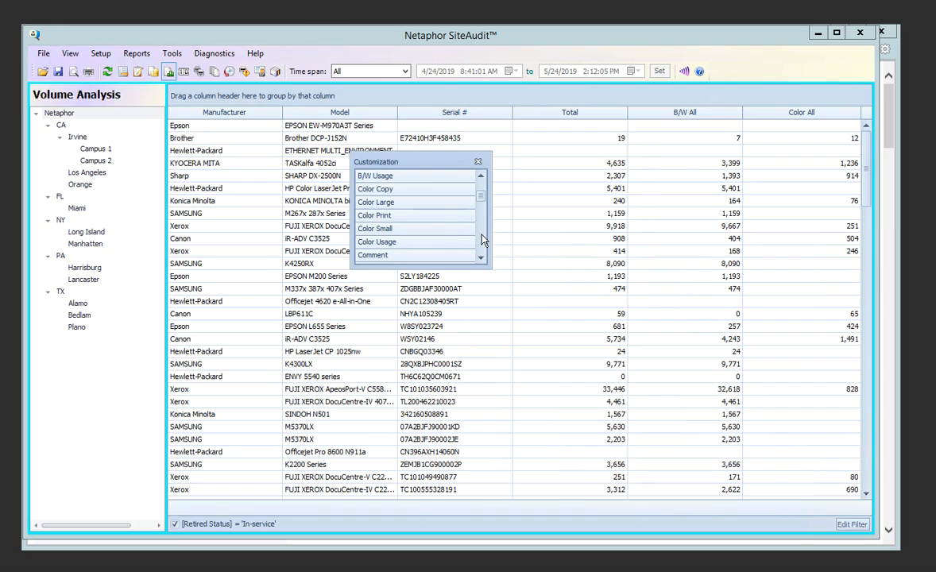
scroll(486, 250, "down", 3)
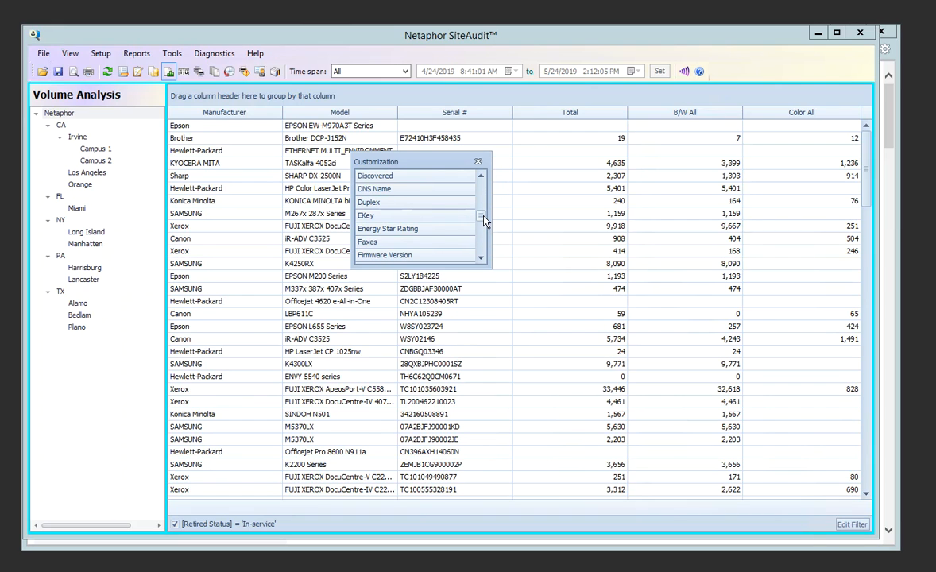
left_click_drag(483, 215, 485, 232)
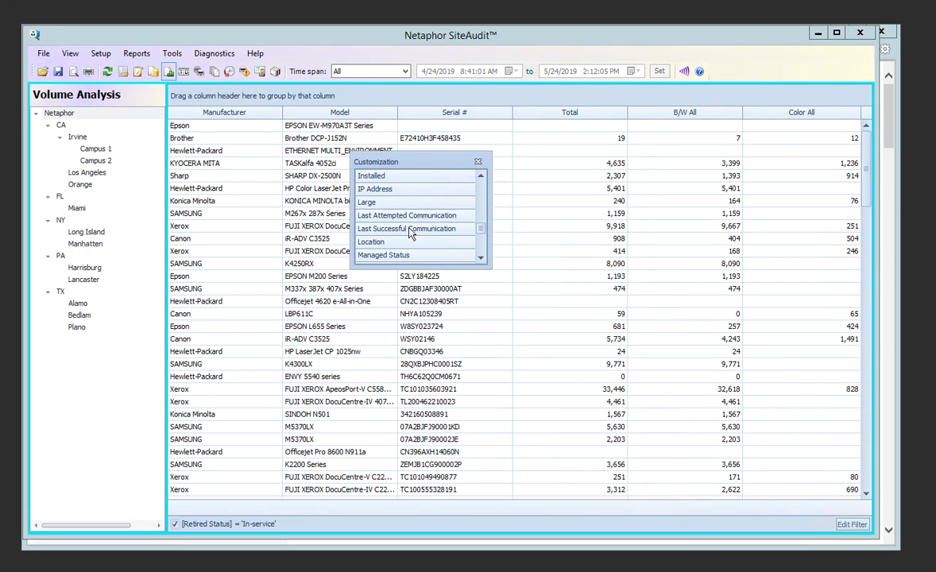
left_click_drag(373, 227, 754, 108)
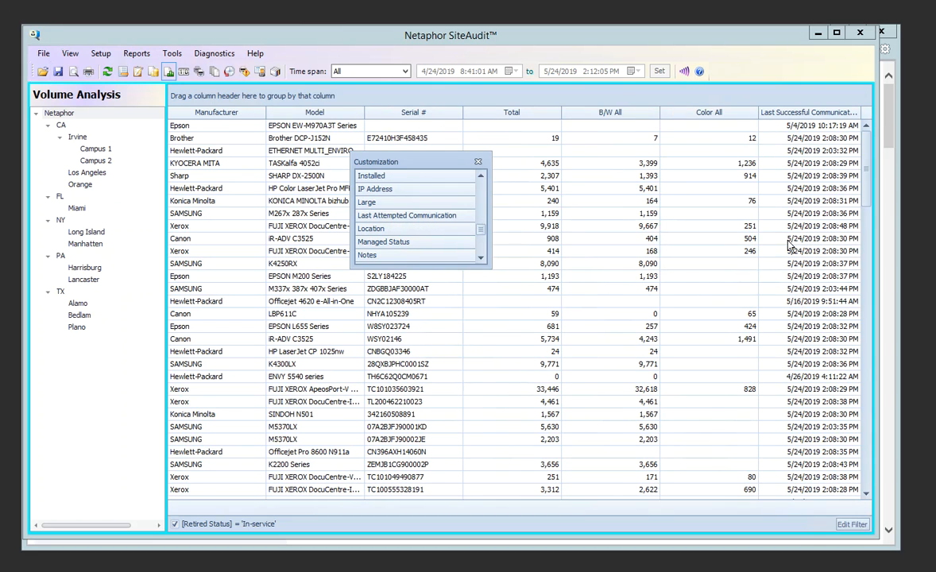
left_click(741, 188)
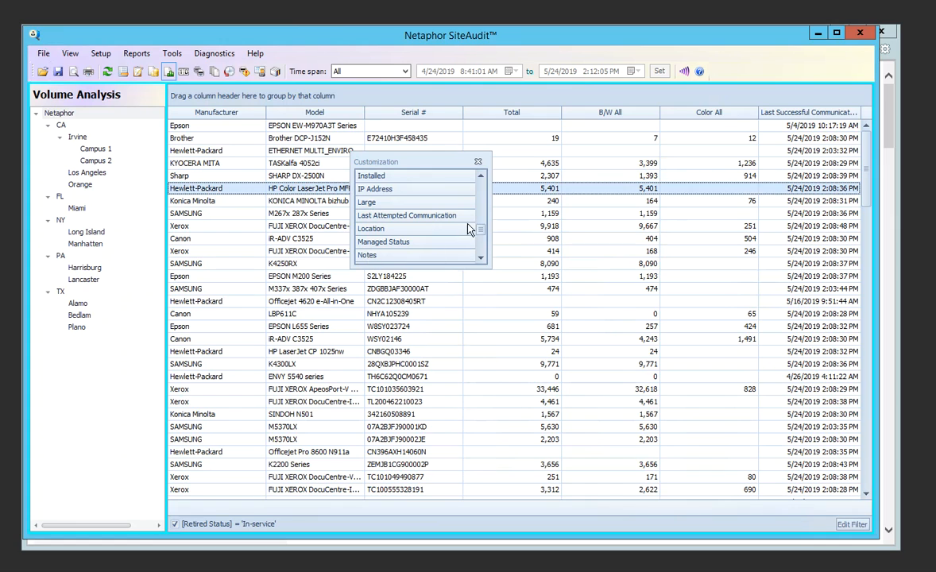
scroll(481, 232, "down", 4)
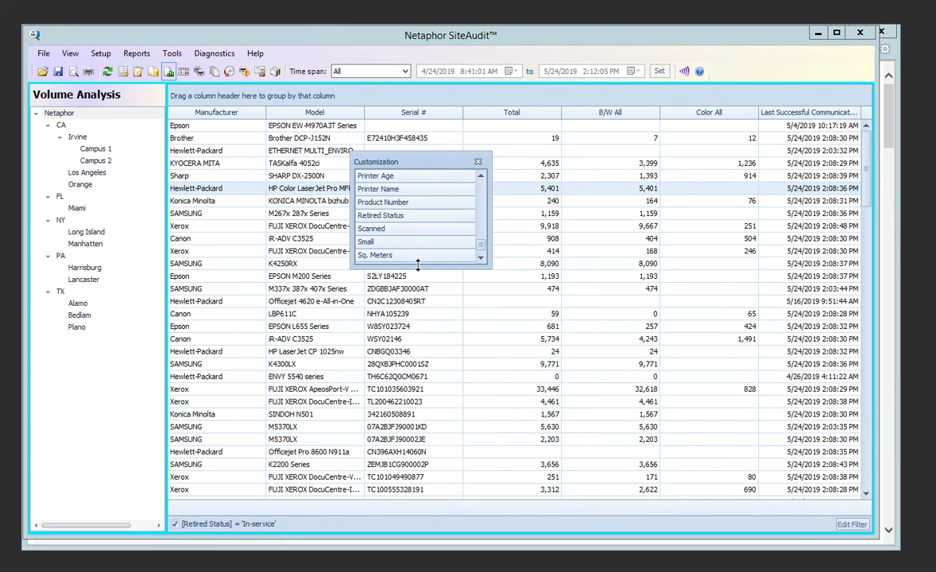
left_click(478, 162)
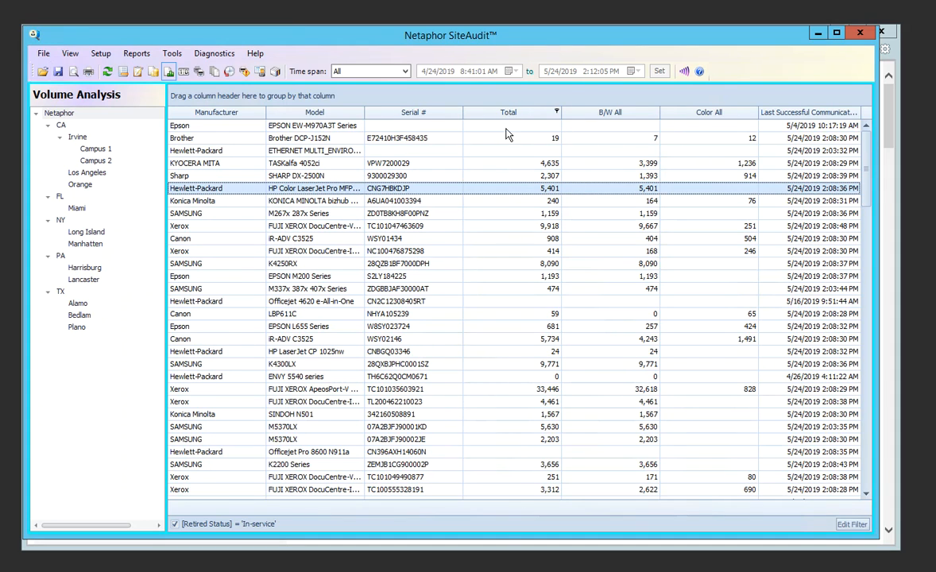
- Add Sum footer summaries for the Total, B/W All and Color All columns
right_click(508, 509)
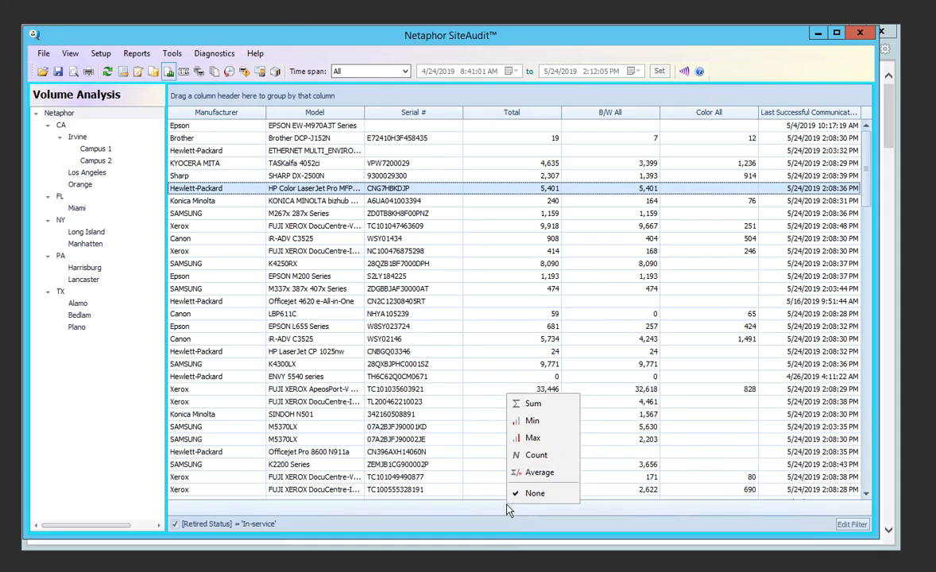
left_click(531, 403)
right_click(602, 515)
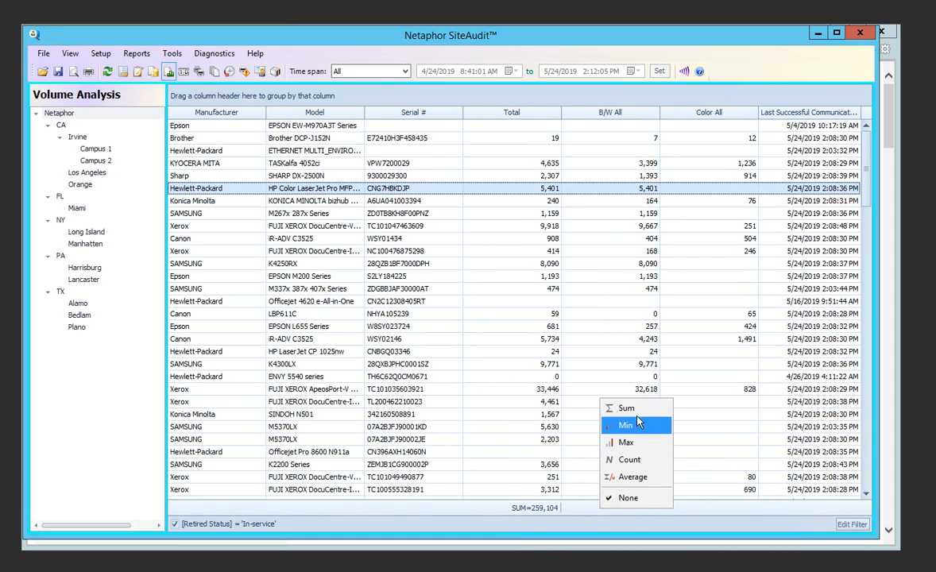
left_click(584, 378)
right_click(708, 514)
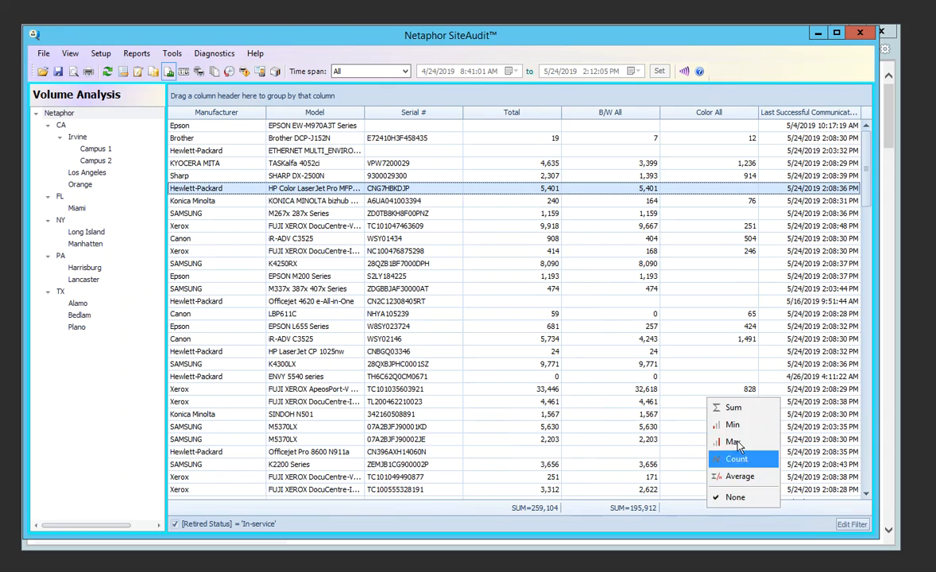
left_click(742, 408)
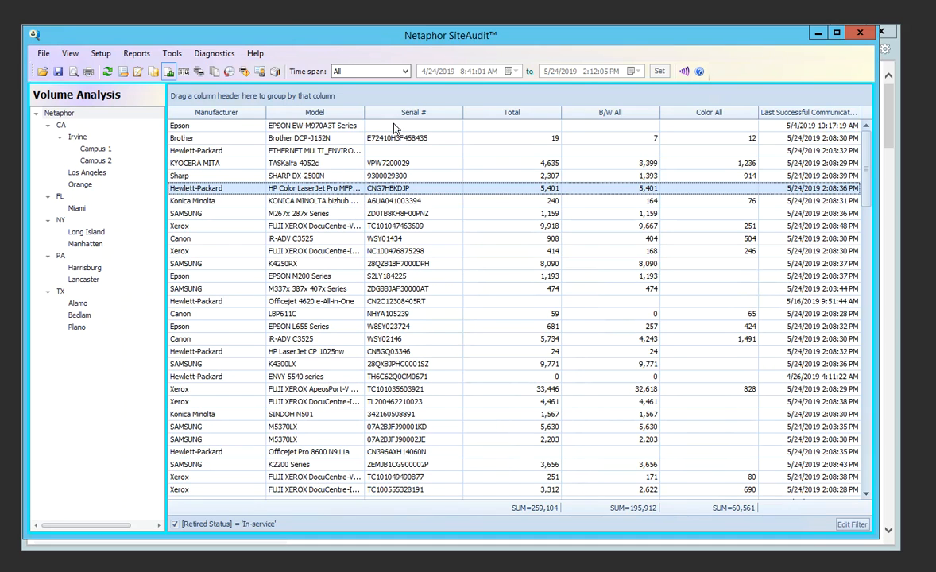
- Set the view's time span to Last month
left_click(407, 71)
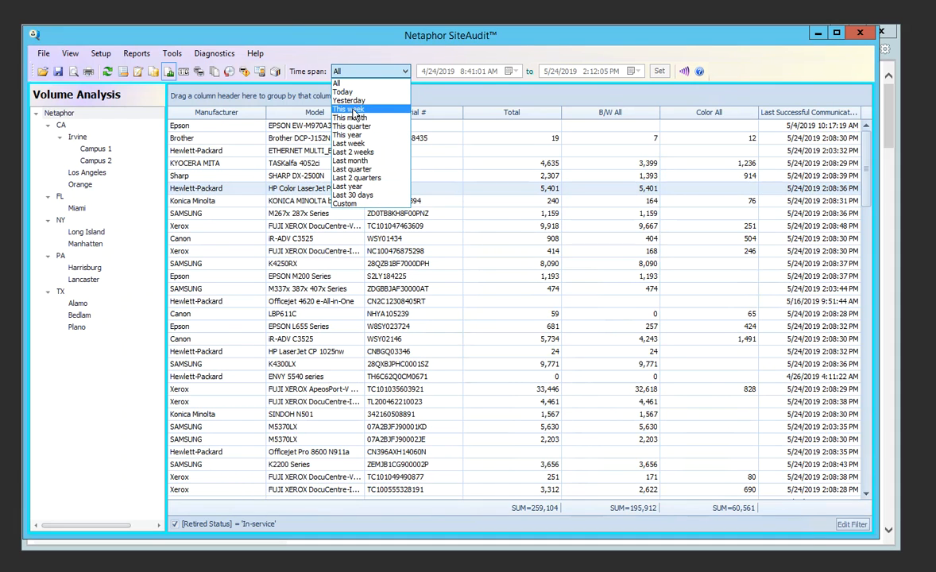
left_click(342, 161)
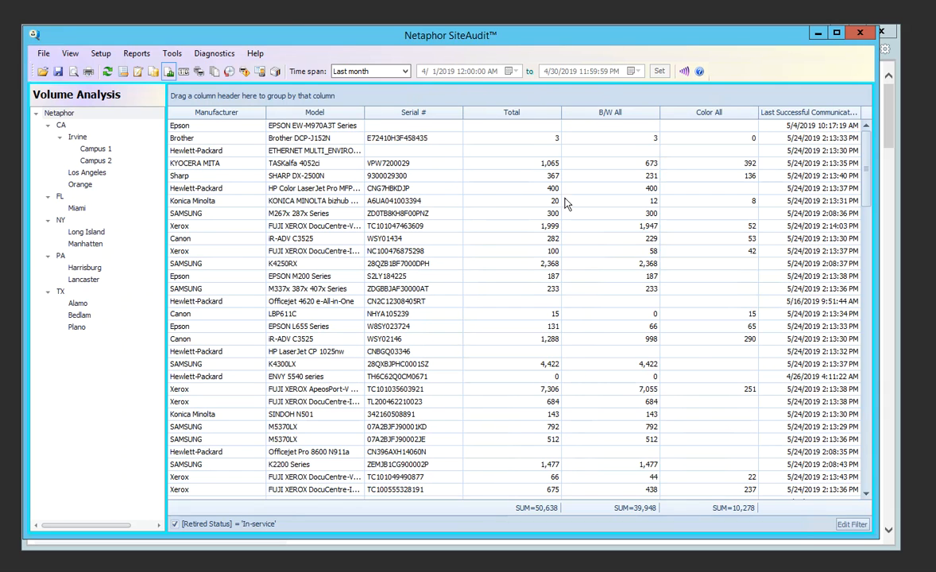
left_click(338, 73)
- Open the report layout configuration and set the page color to light green
left_click(136, 54)
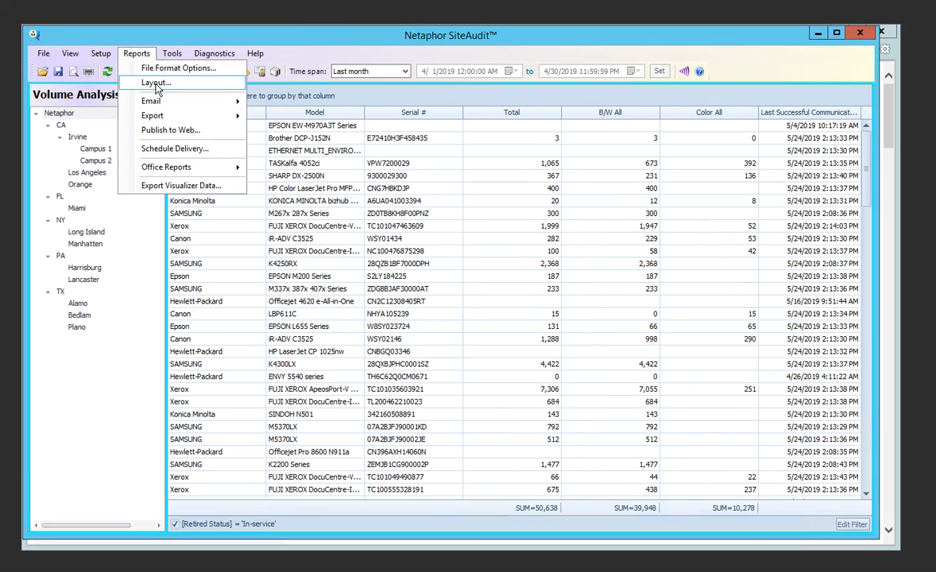
left_click(157, 84)
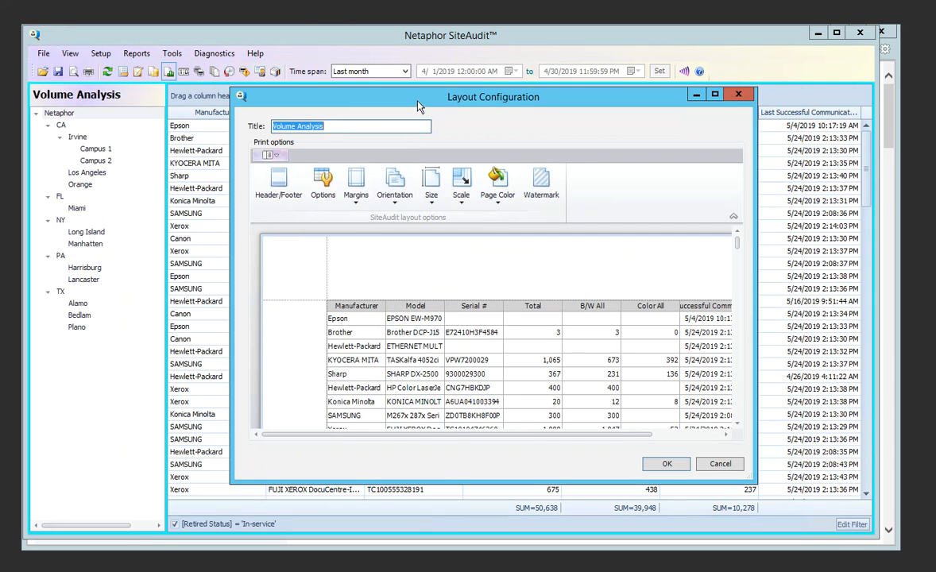
left_click_drag(433, 106, 402, 102)
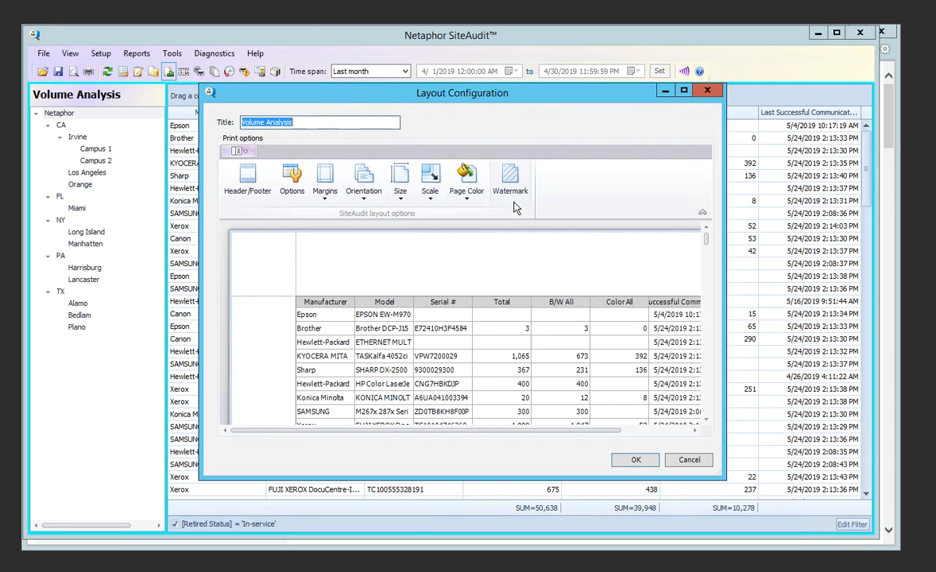
left_click(469, 181)
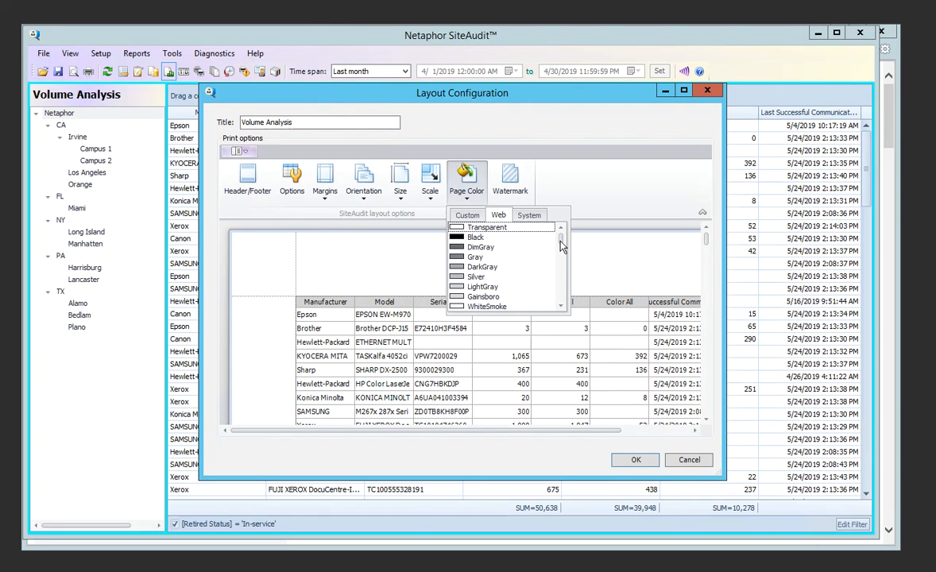
scroll(561, 266, "down", 15)
left_click_drag(561, 266, 562, 272)
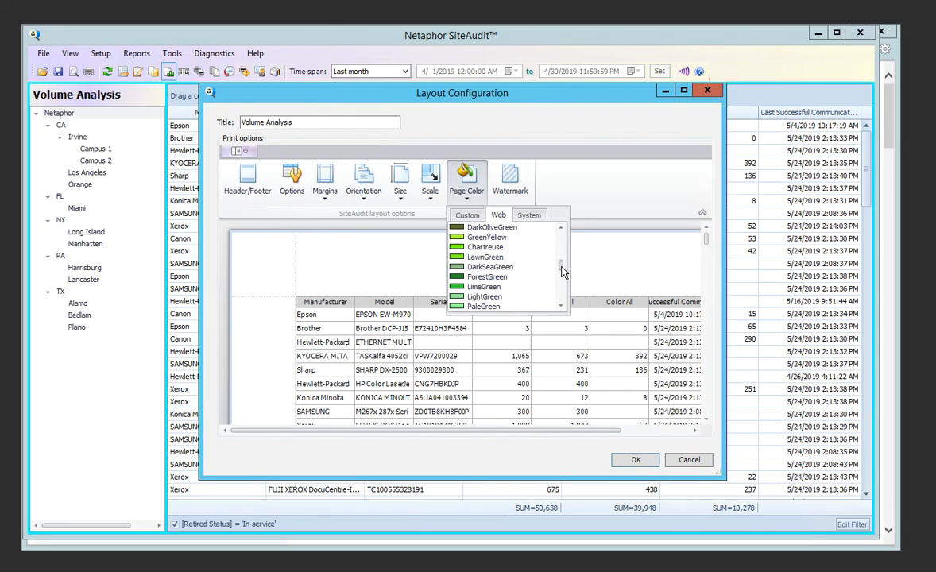
left_click(450, 273)
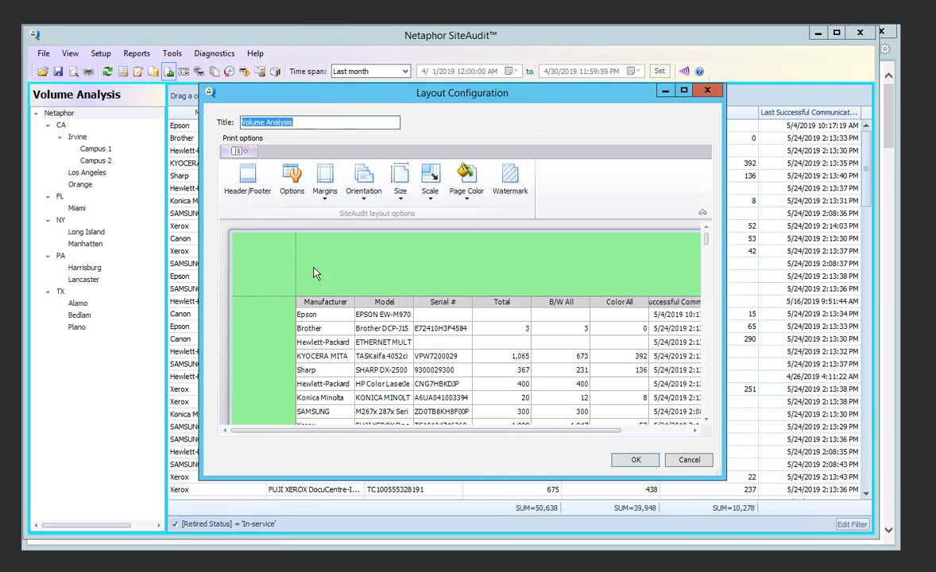
- Enter "Last Month Volume" as the centered header text of the report
left_click(245, 175)
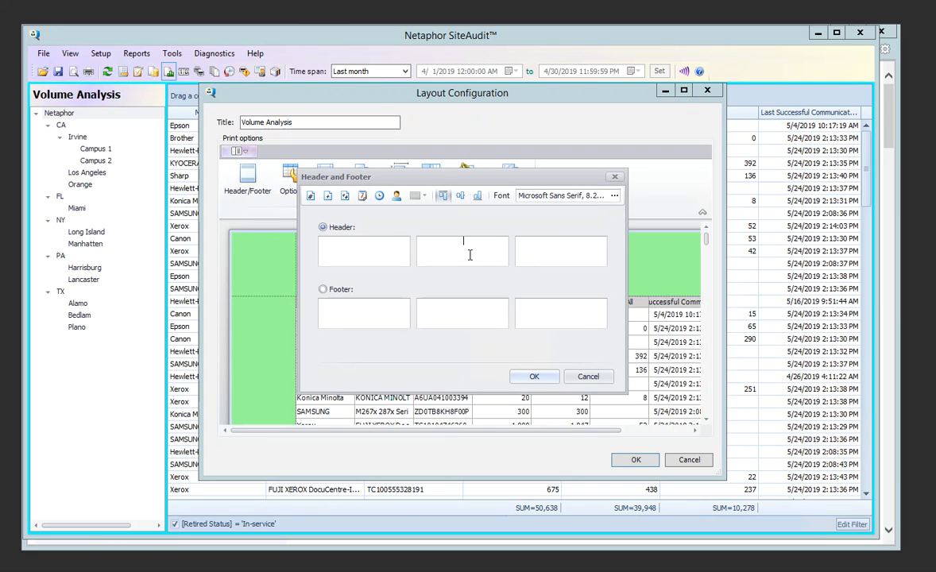
type("Mo")
type("st Month Volume")
- Insert the date and time printed in the right footer section and Page # of Pages # in the left one
left_click(538, 305)
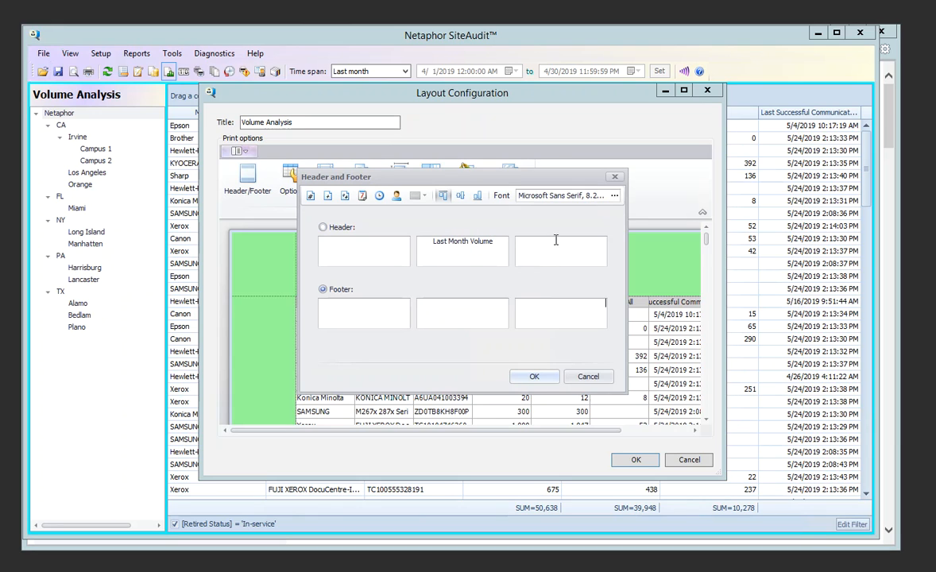
left_click(363, 197)
left_click(379, 197)
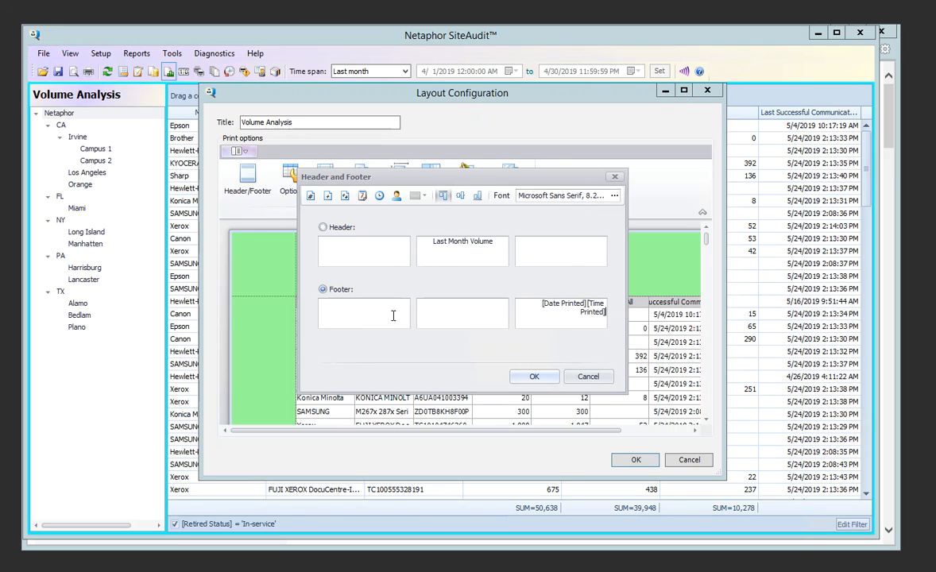
left_click(345, 196)
- Set the header and footer font to bold, size 14, and apply the header and footer settings
left_click(566, 195)
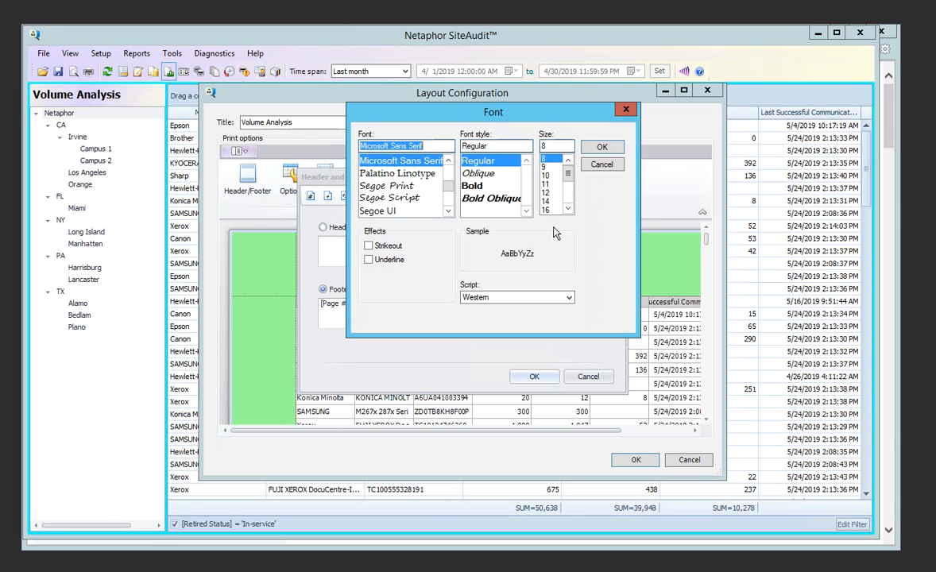
left_click(477, 185)
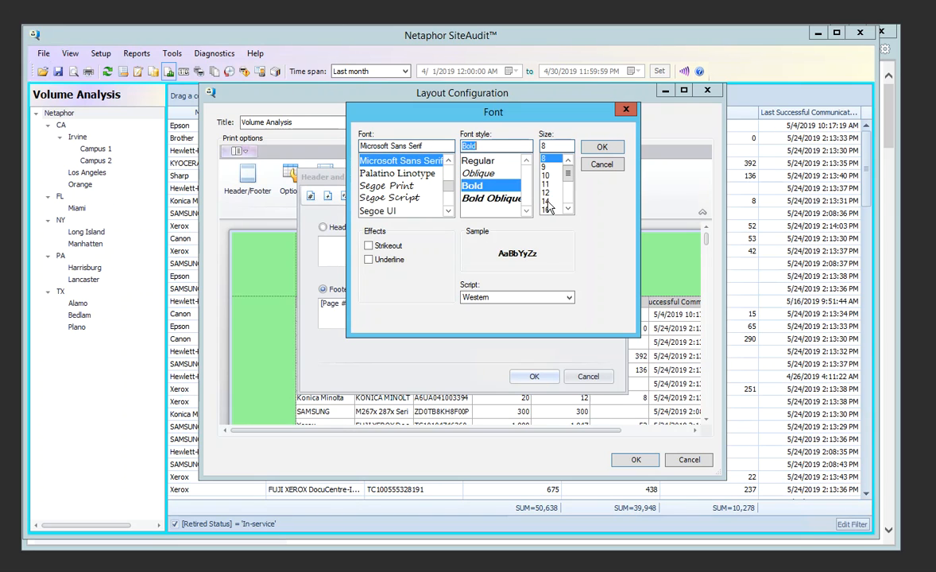
left_click(545, 201)
left_click(601, 147)
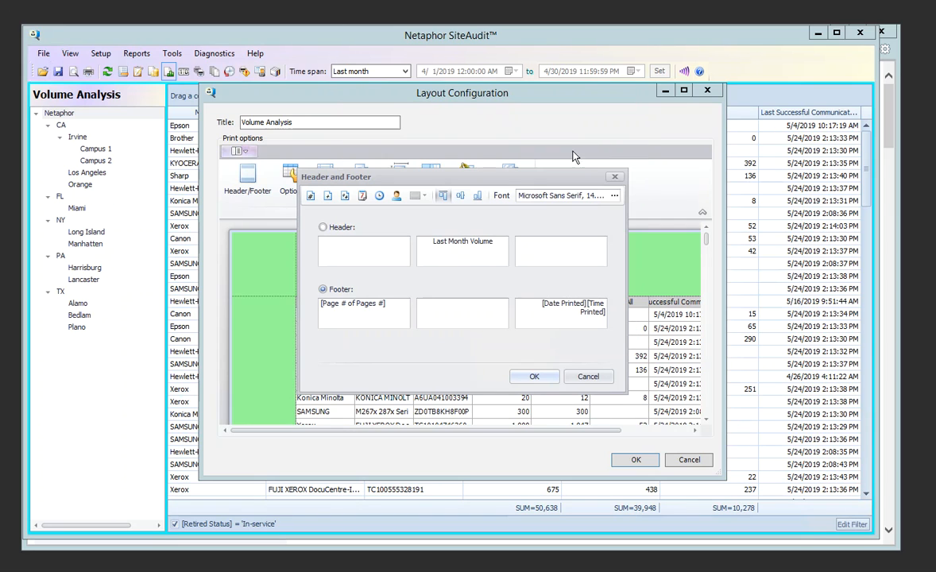
left_click(531, 377)
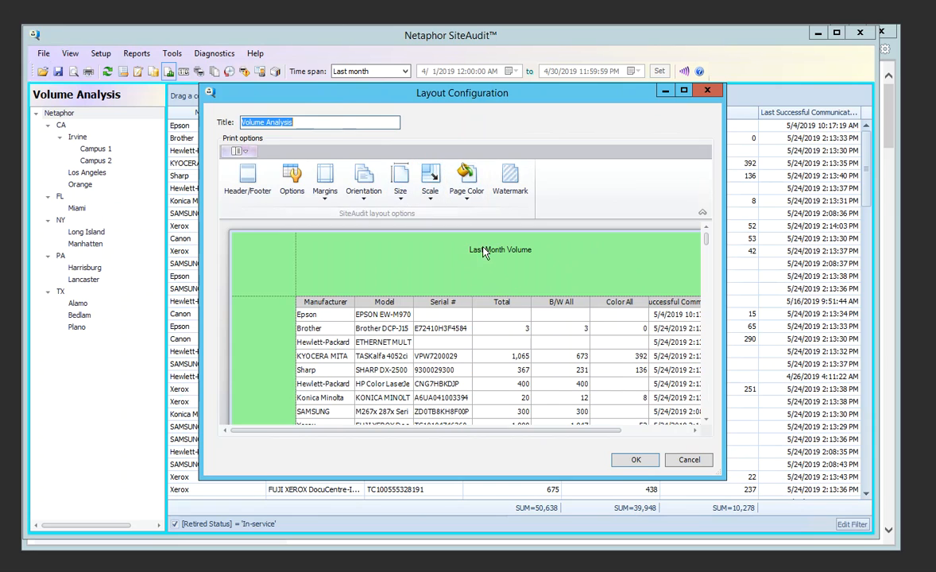
- Set the report's page orientation to landscape
left_click(362, 195)
left_click(385, 249)
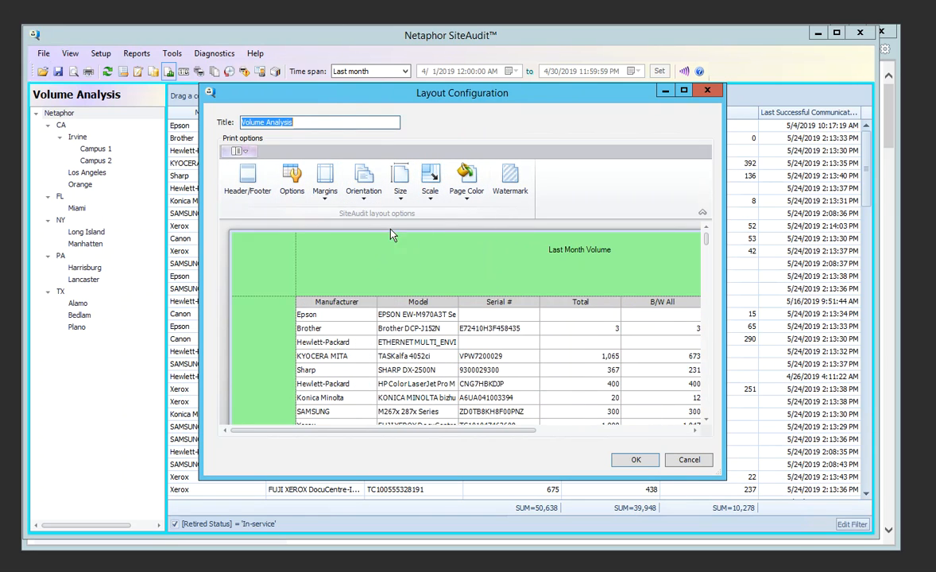
- Select a larger paper size for the report and add the text watermark TOP SECRET in front of the content on all pages
left_click(400, 189)
left_click(433, 250)
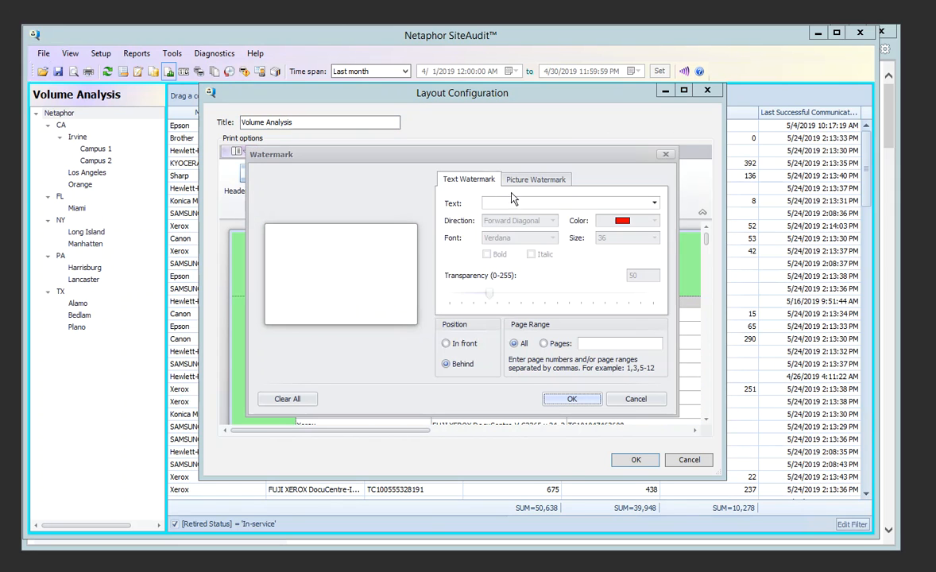
left_click(655, 204)
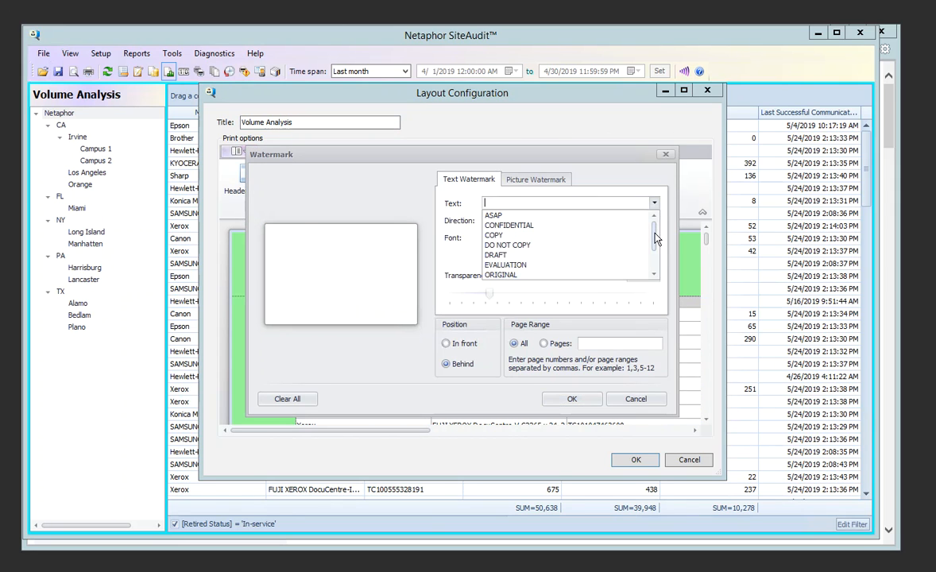
left_click_drag(655, 234, 655, 253)
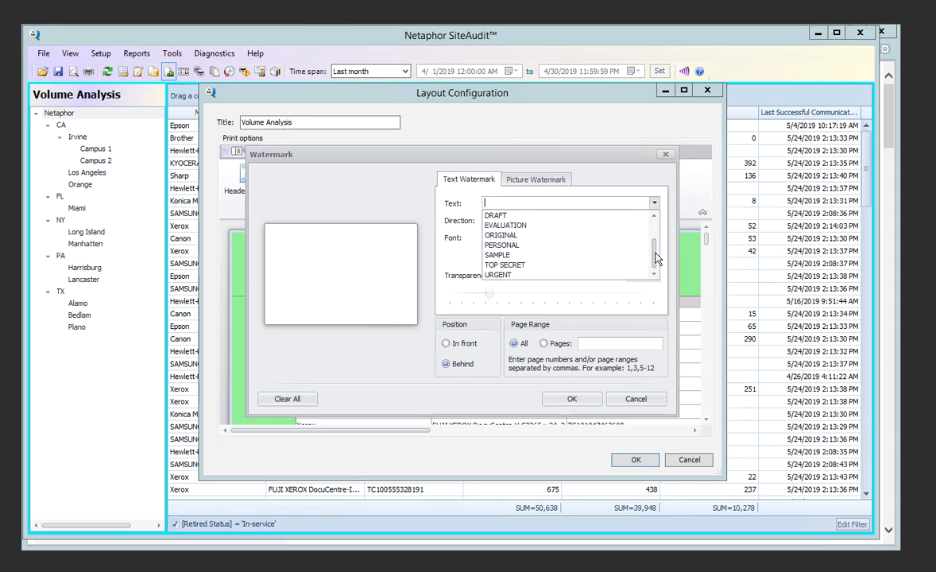
left_click(526, 265)
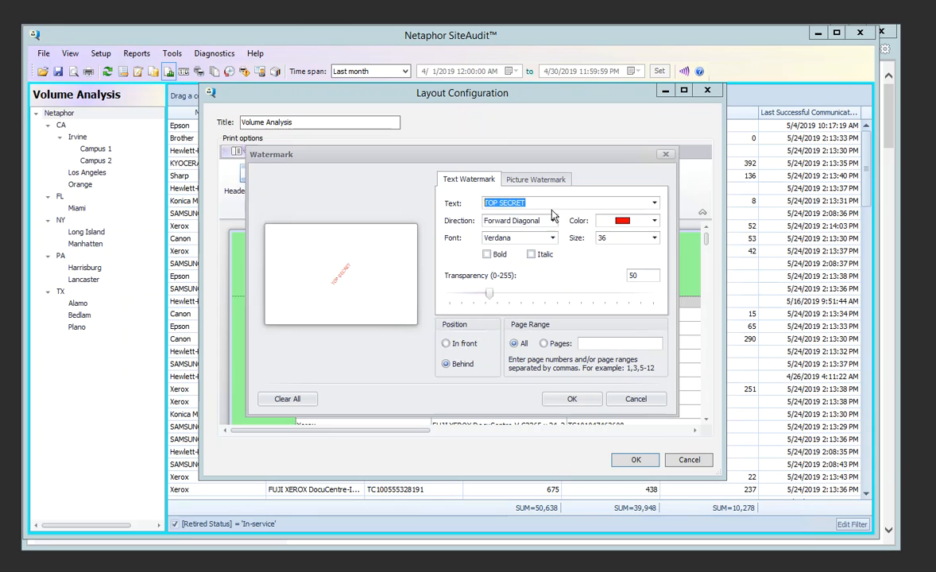
left_click(445, 350)
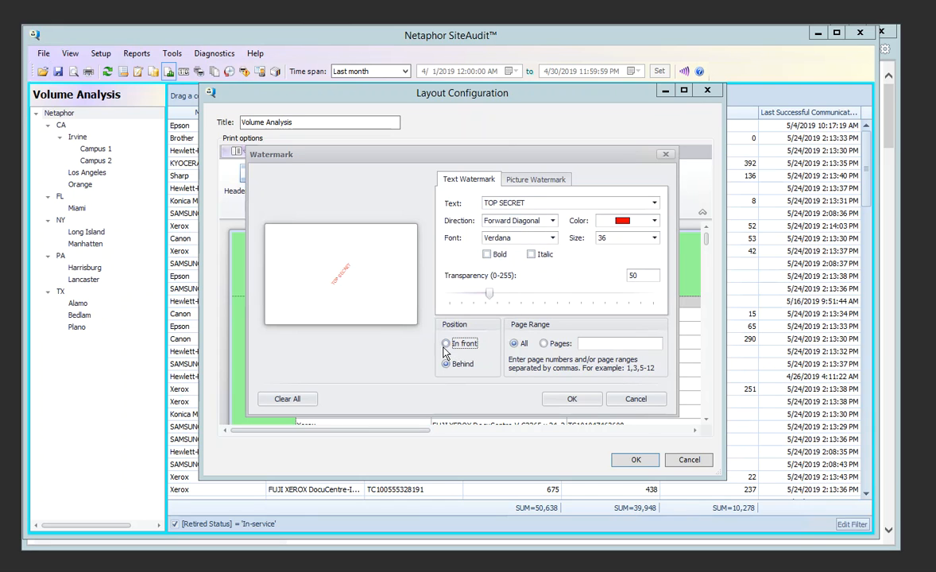
left_click(537, 181)
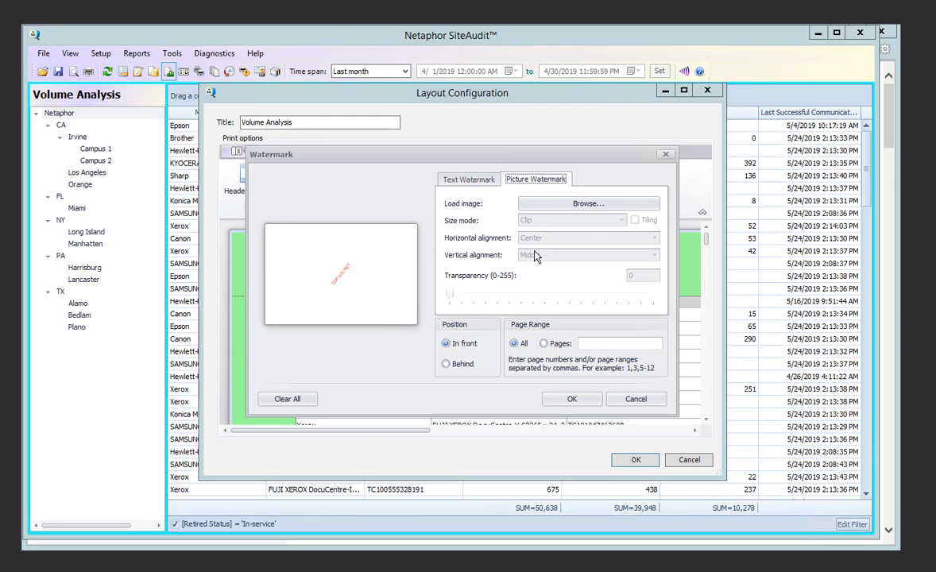
left_click(571, 399)
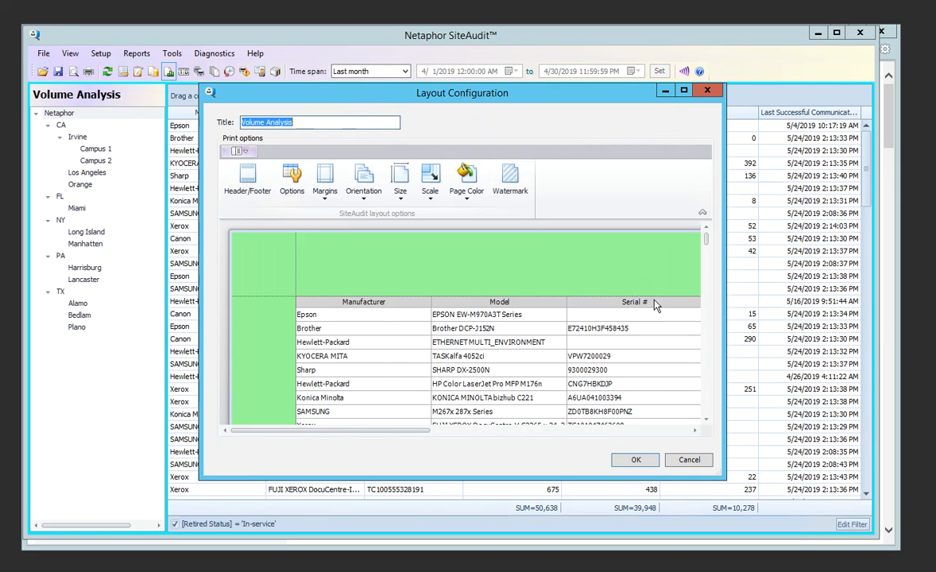
- Check the header and watermark in the report preview and apply the layout configuration
mouse_move(701, 243)
left_mouse_down()
mouse_move(706, 302)
mouse_move(706, 232)
left_mouse_up()
left_click_drag(418, 430, 532, 430)
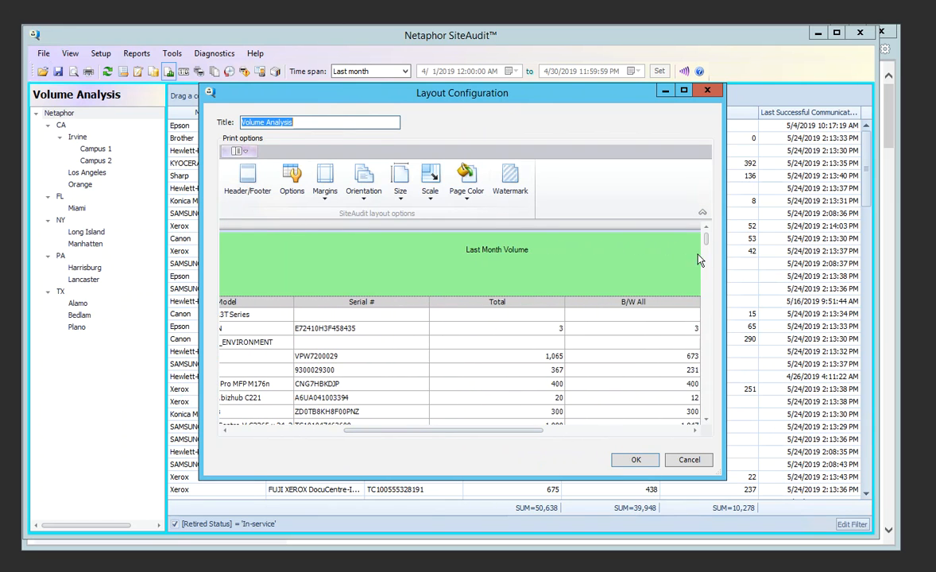
scroll(709, 274, "down", 1)
scroll(709, 274, "down", 5)
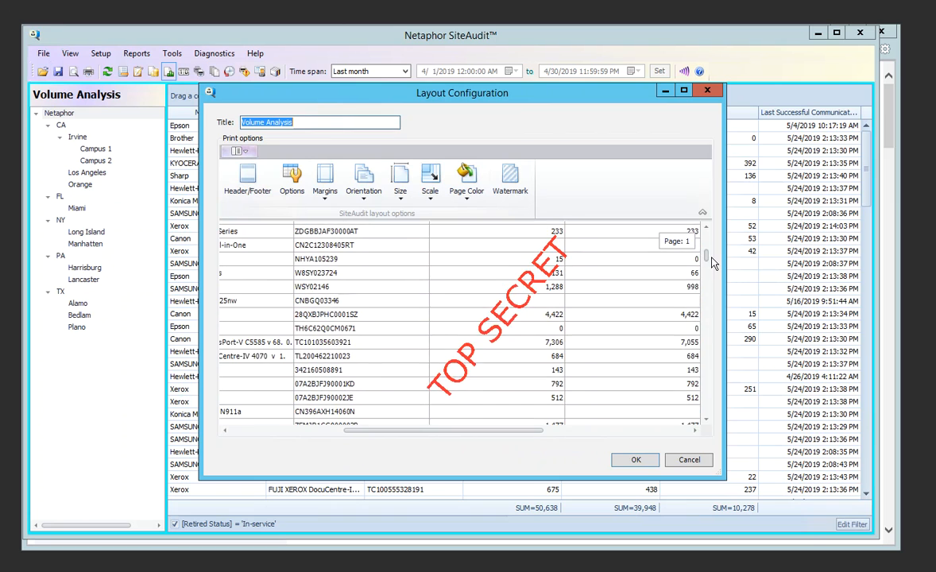
scroll(713, 263, "up", 6)
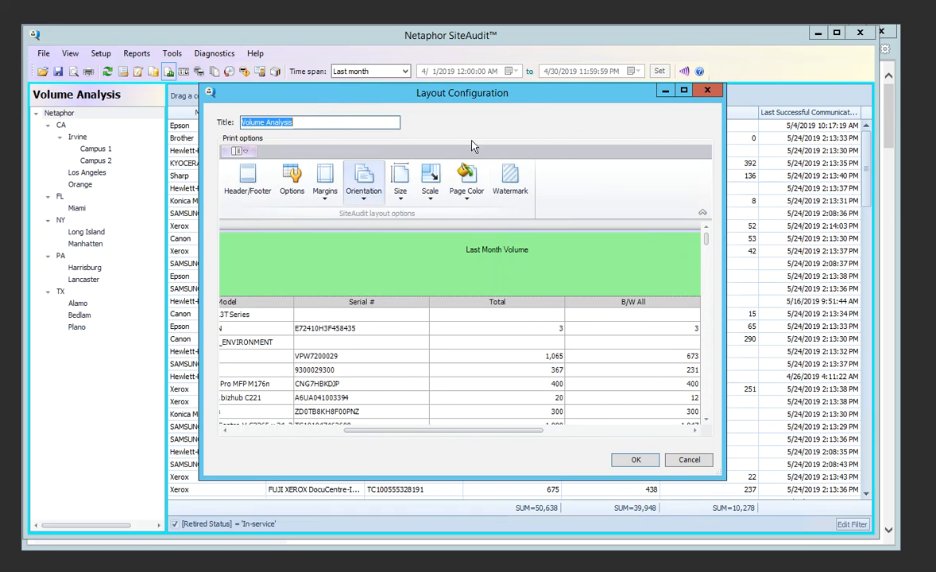
left_click(635, 460)
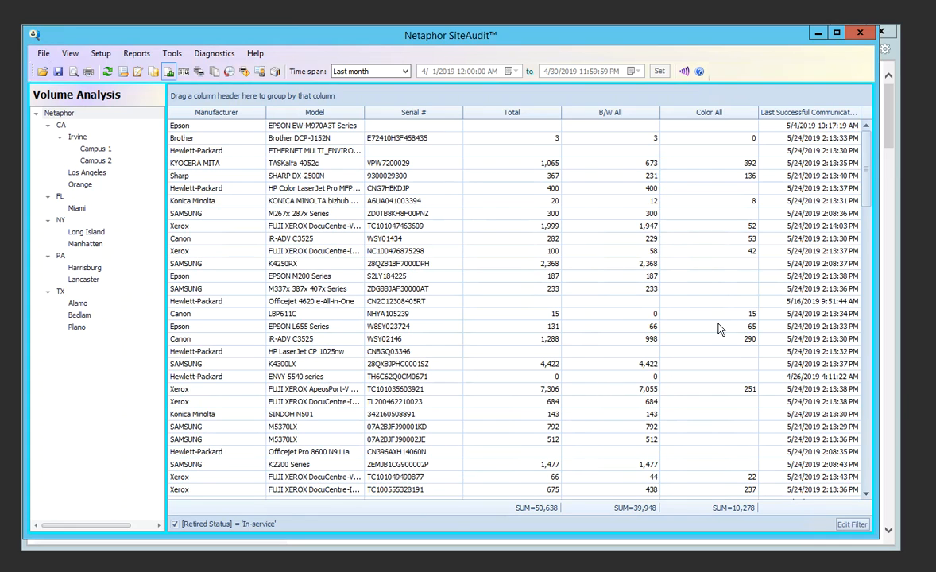
- Save the customized view to the Desktop as the view file VolumeAnalysis
left_click(43, 56)
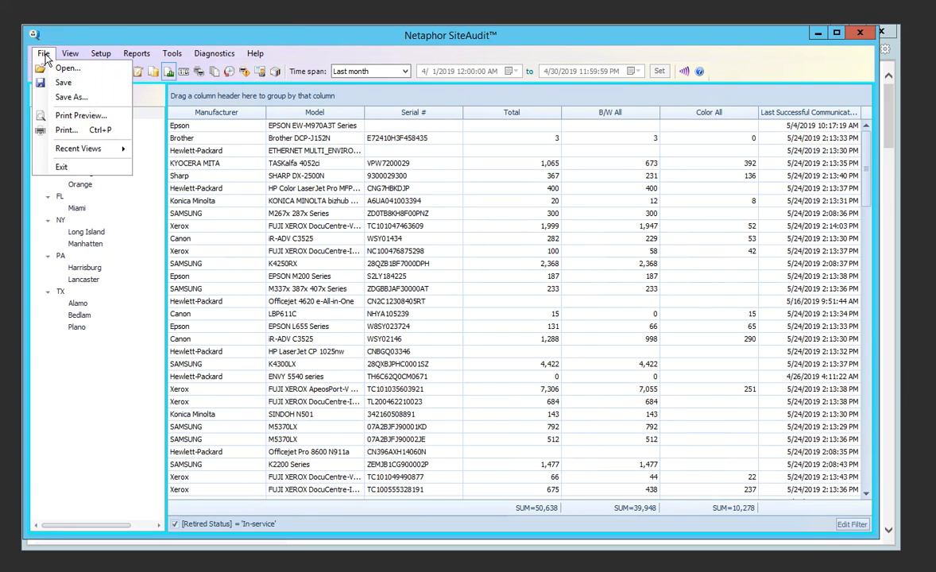
left_click(75, 97)
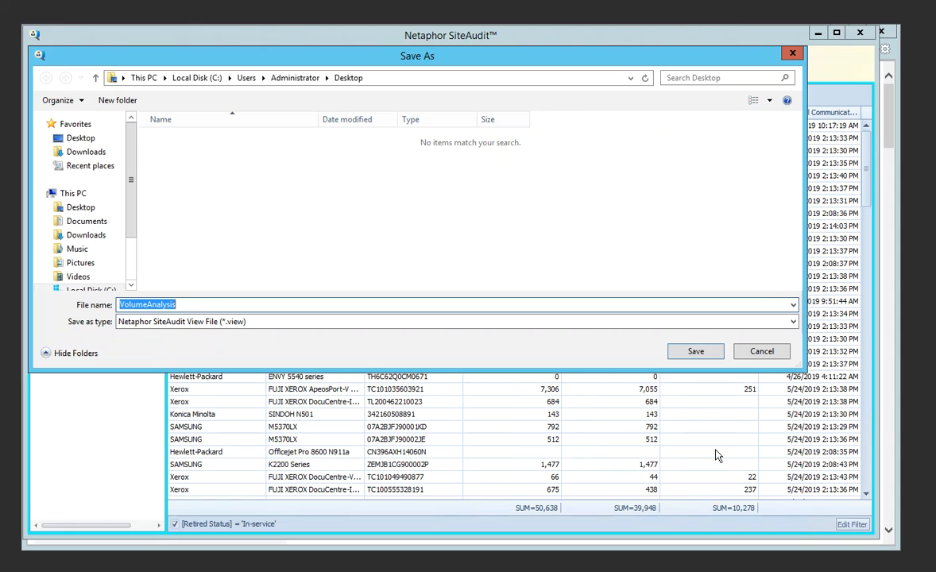
left_click(693, 354)
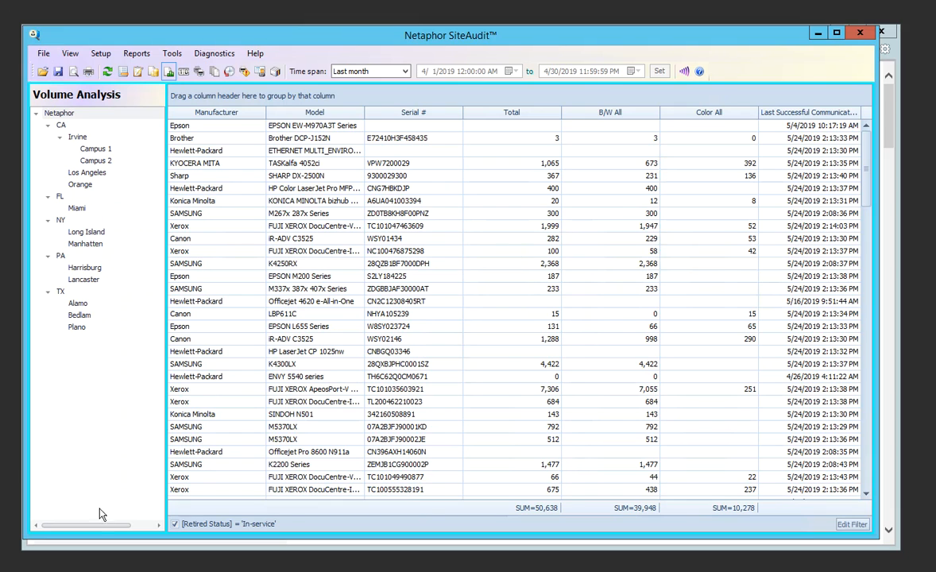
- Switch to File Explorer and examine the full path of the reporting web site's MyReports folder
key("alt+Tab")
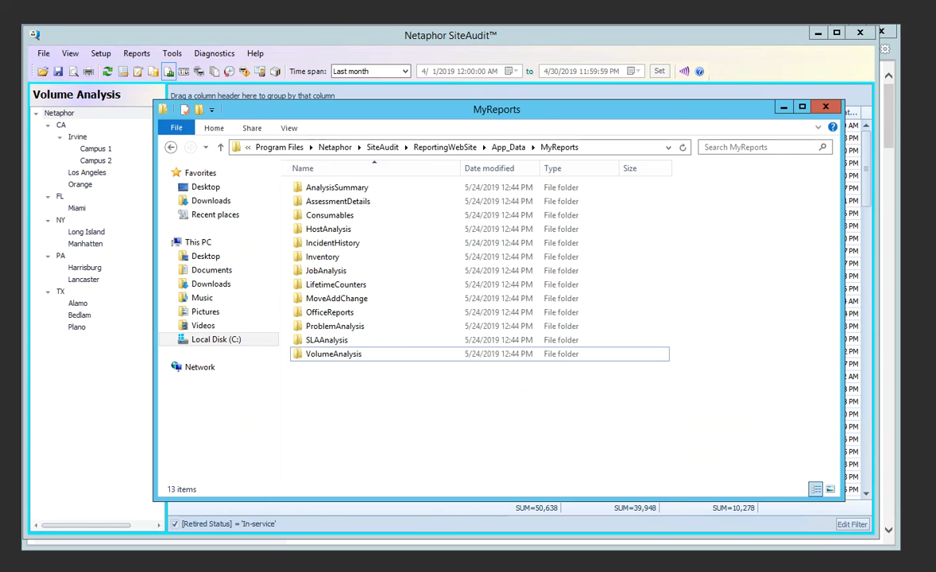
left_click(609, 153)
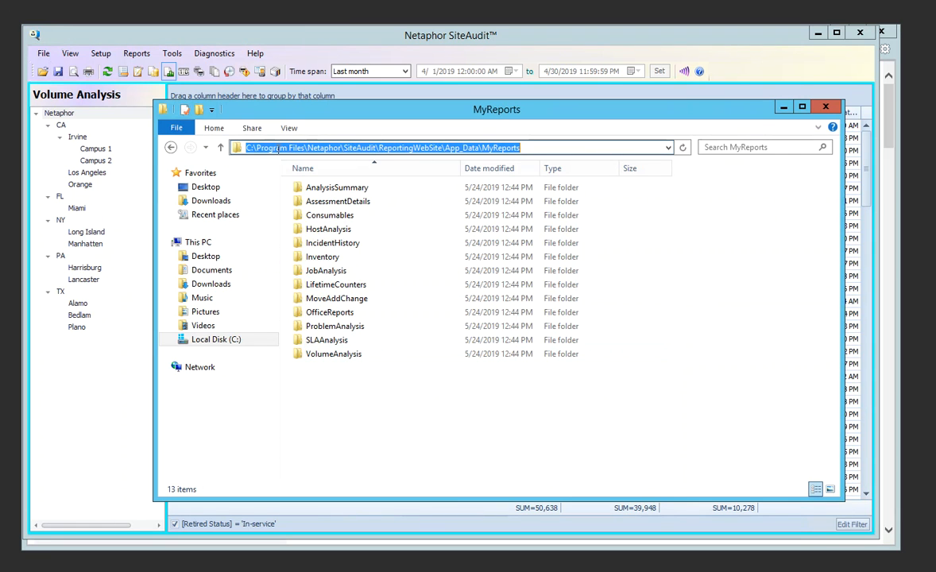
left_click(266, 148)
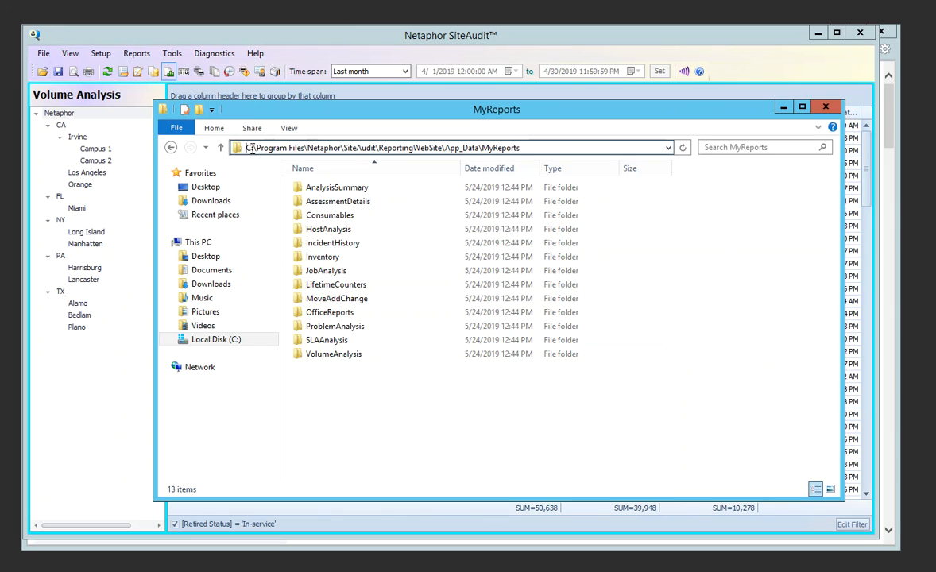
left_click_drag(250, 148, 521, 148)
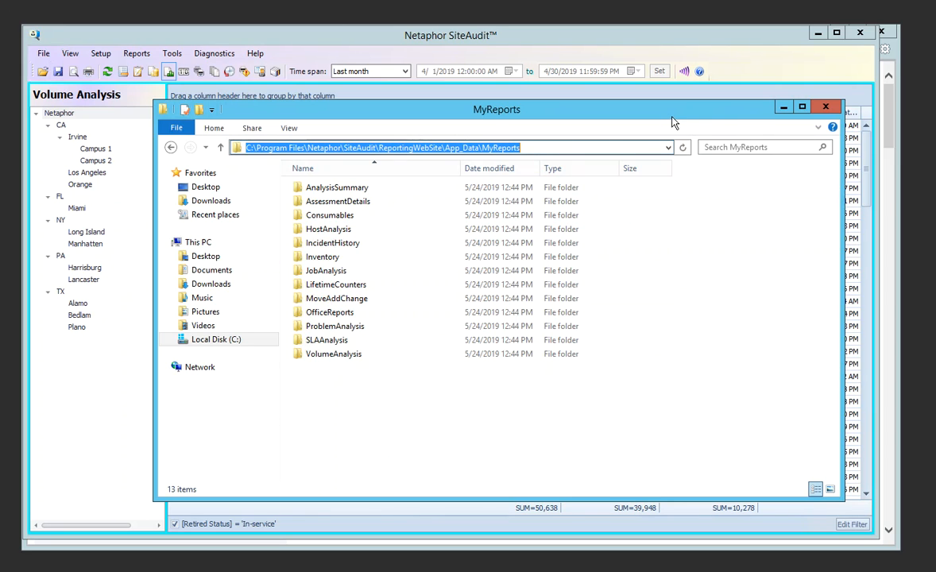
- Bring up the reporting web site in the browser and compare its My Reports tree with the MyReports folders in File Explorer
left_click(2, 569)
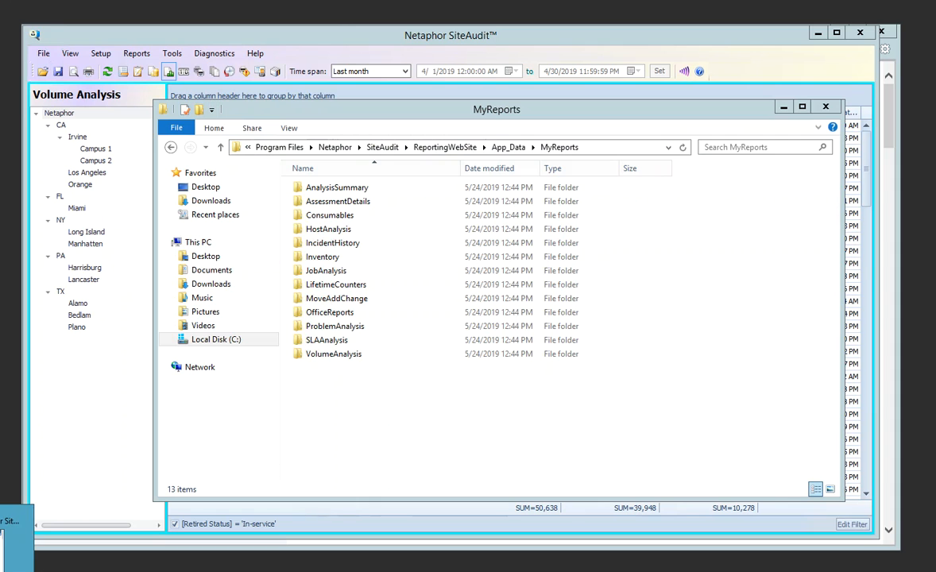
left_click(2, 548)
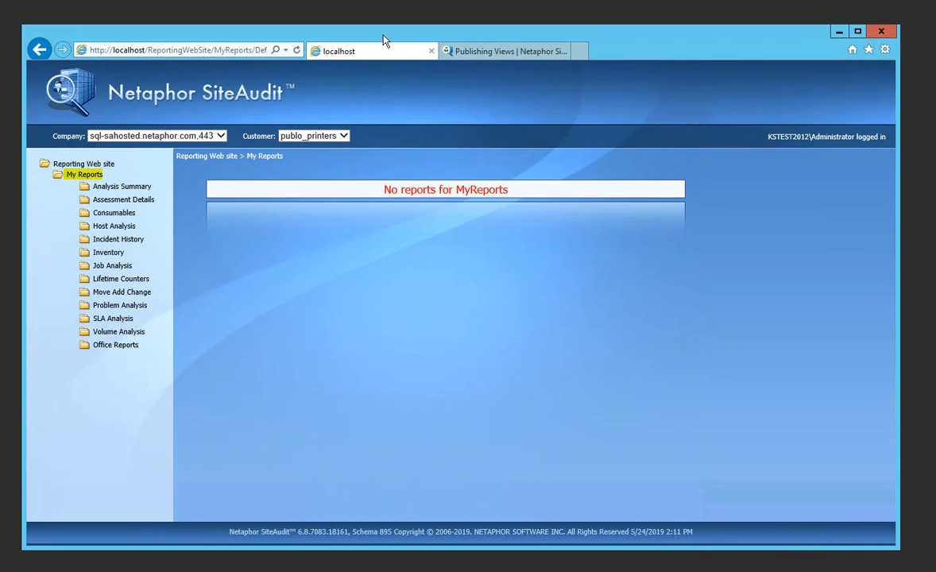
left_click_drag(266, 41, 671, 48)
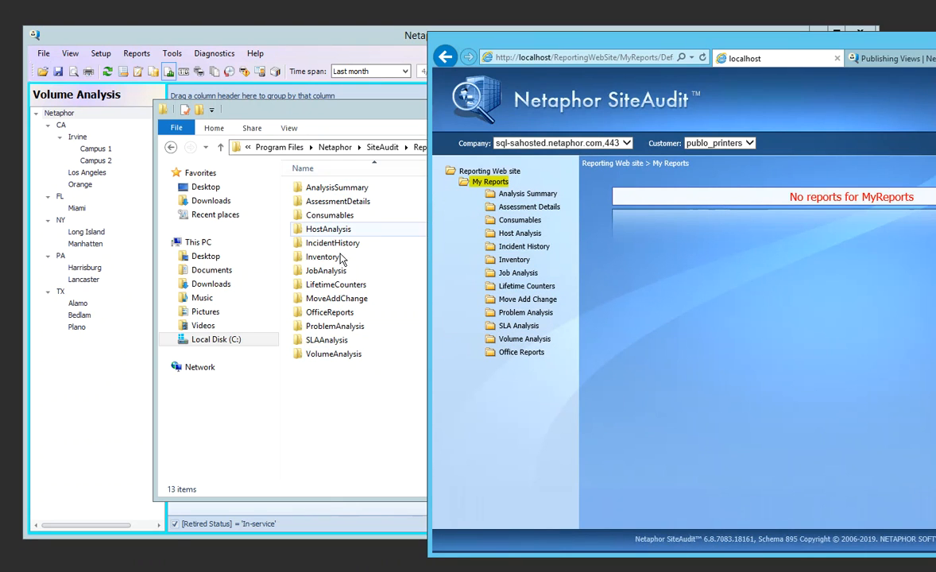
left_click_drag(852, 40, 593, 21)
left_click(157, 262)
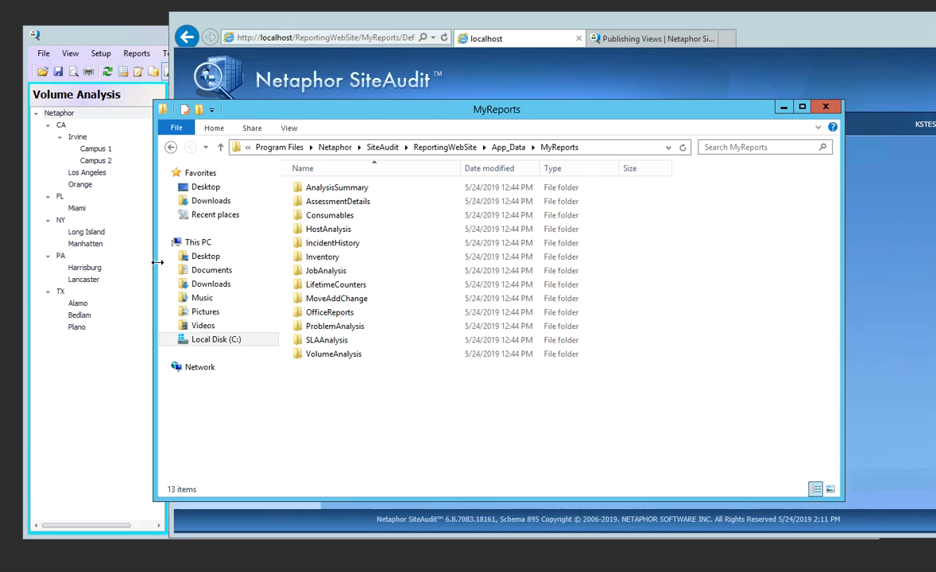
- Switch back to SiteAudit, open the form for publishing the view to the web, and check the reporting web site address
left_click(135, 33)
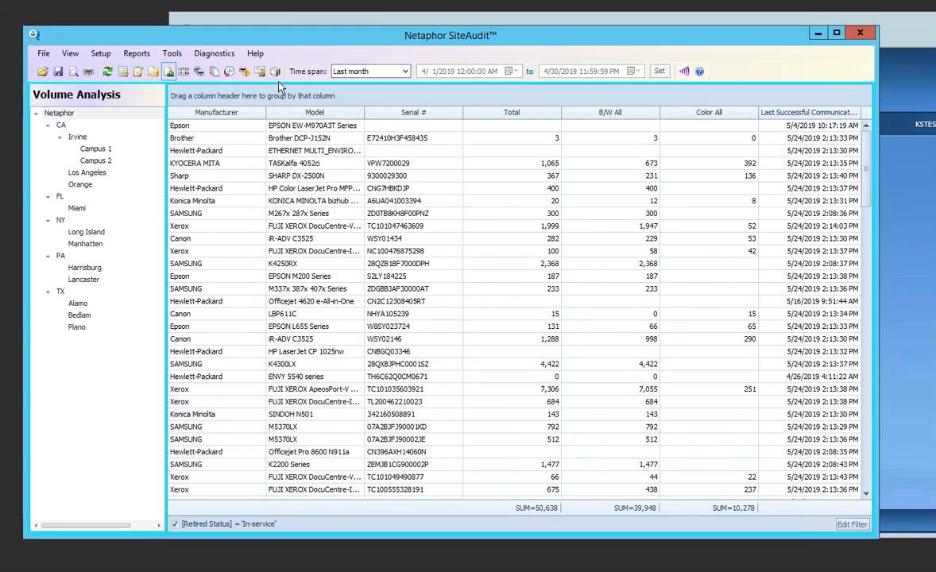
left_click(137, 56)
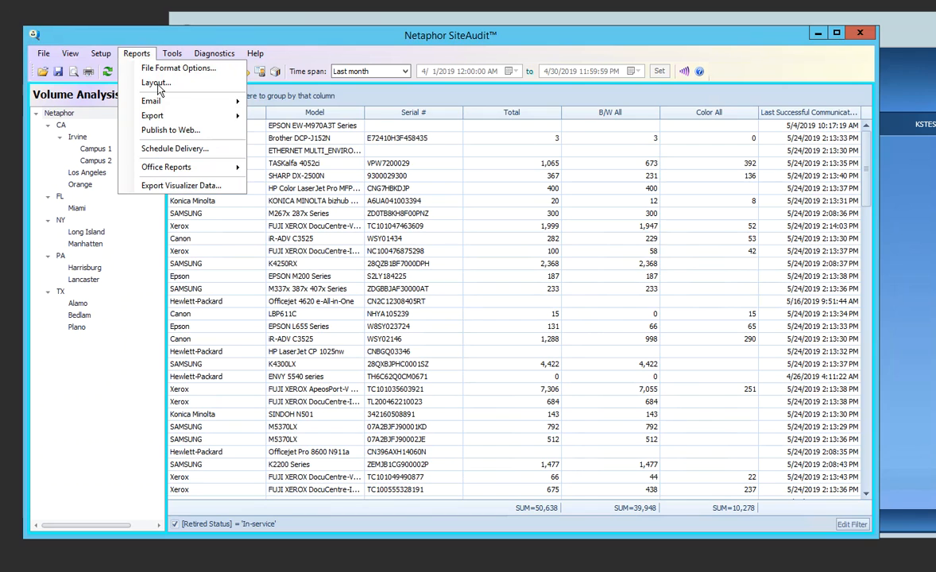
left_click(157, 131)
left_click_drag(76, 70, 544, 158)
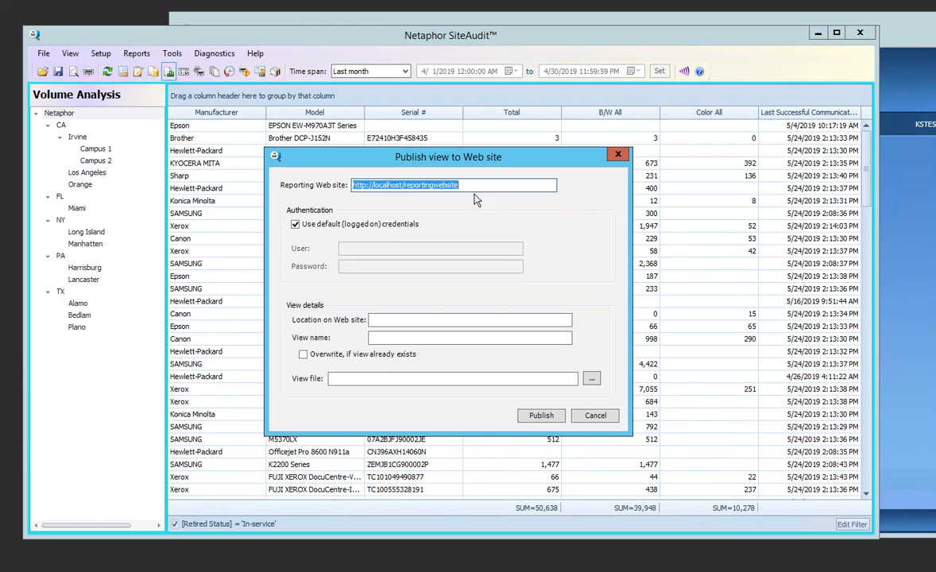
left_click(473, 186)
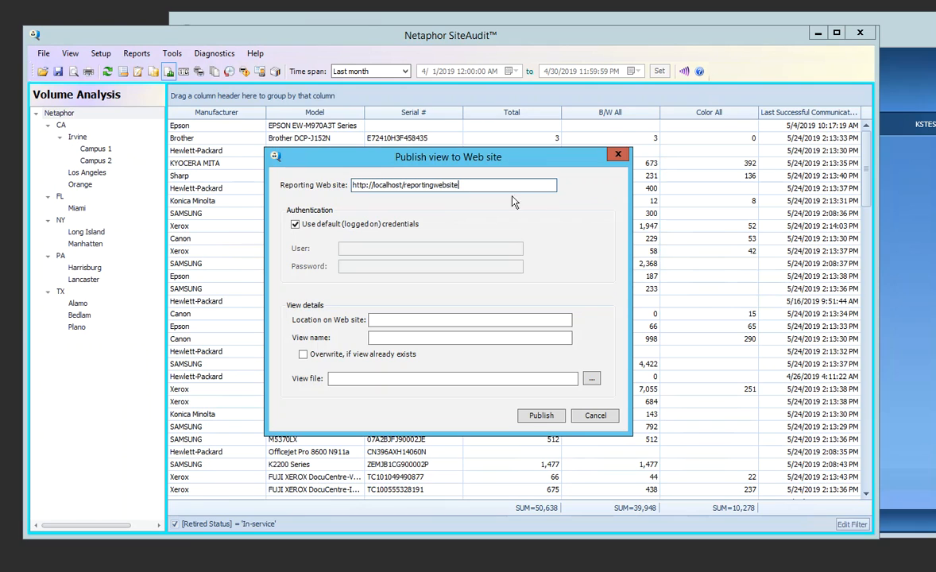
double_click(445, 185)
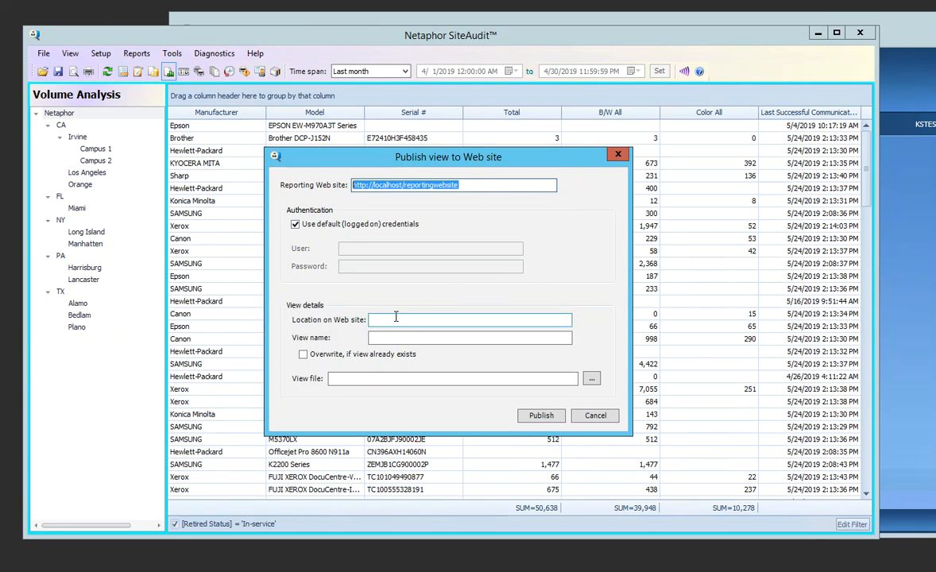
- Choose VolumeAnalysis.view from the Desktop as the view file and name the published view "Last Month Volume"
left_click(592, 379)
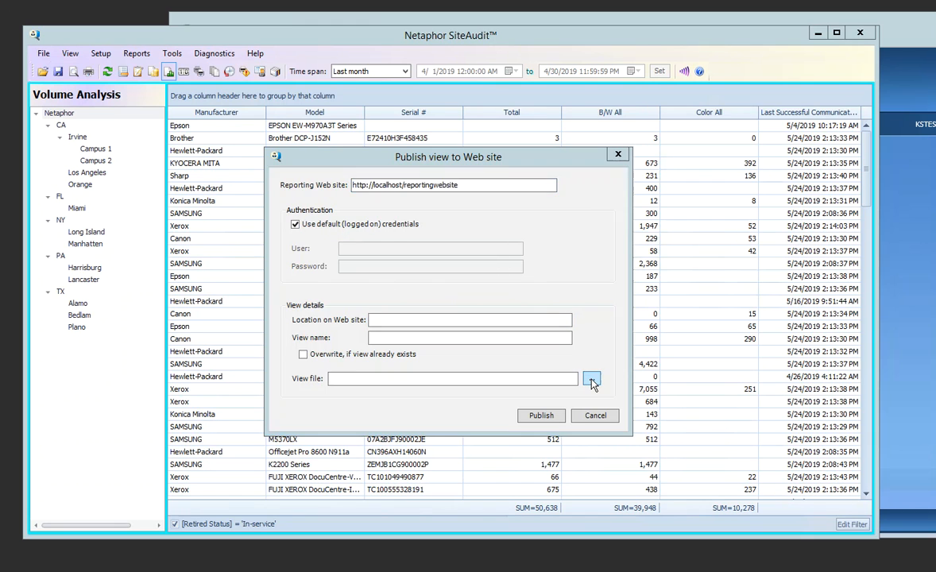
left_click(424, 265)
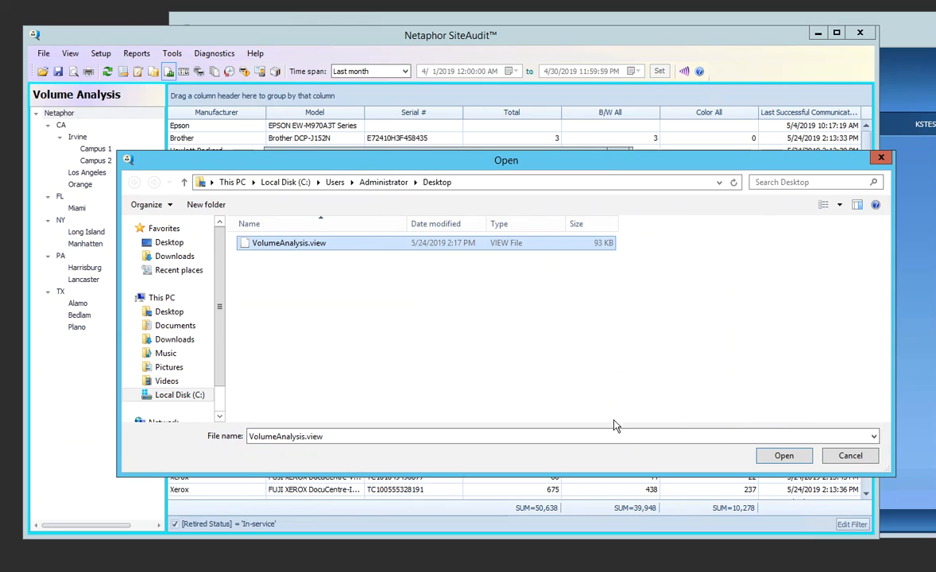
left_click(783, 455)
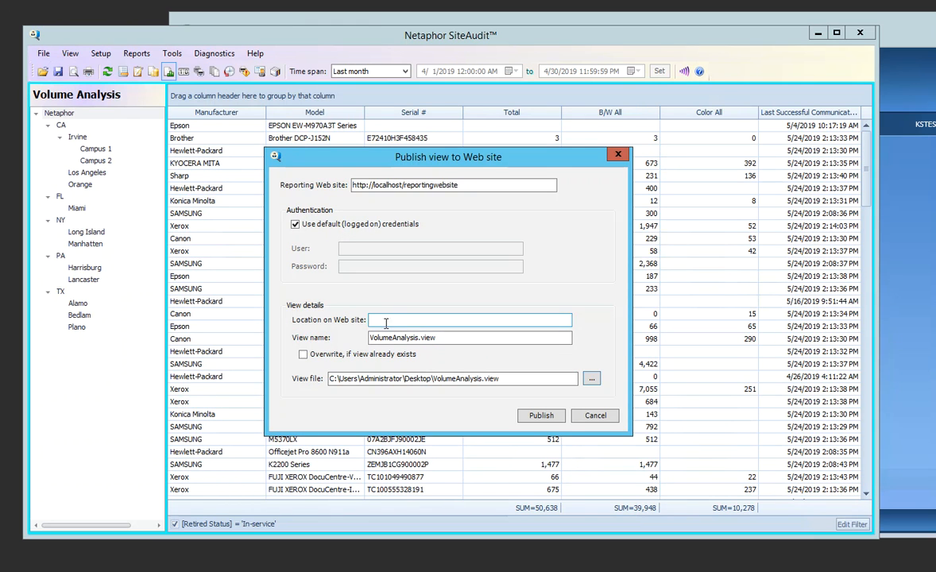
left_click_drag(448, 339, 337, 333)
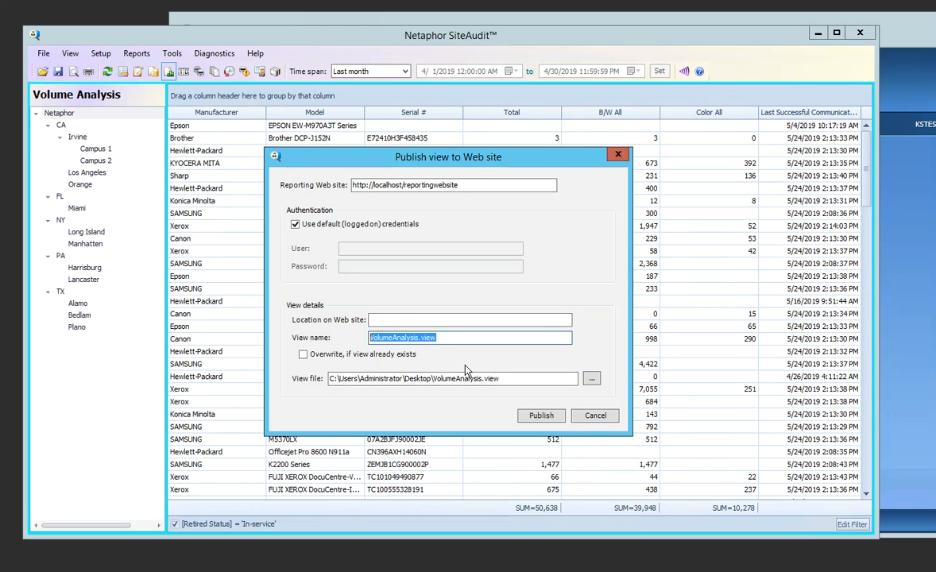
type("Last Month Volume")
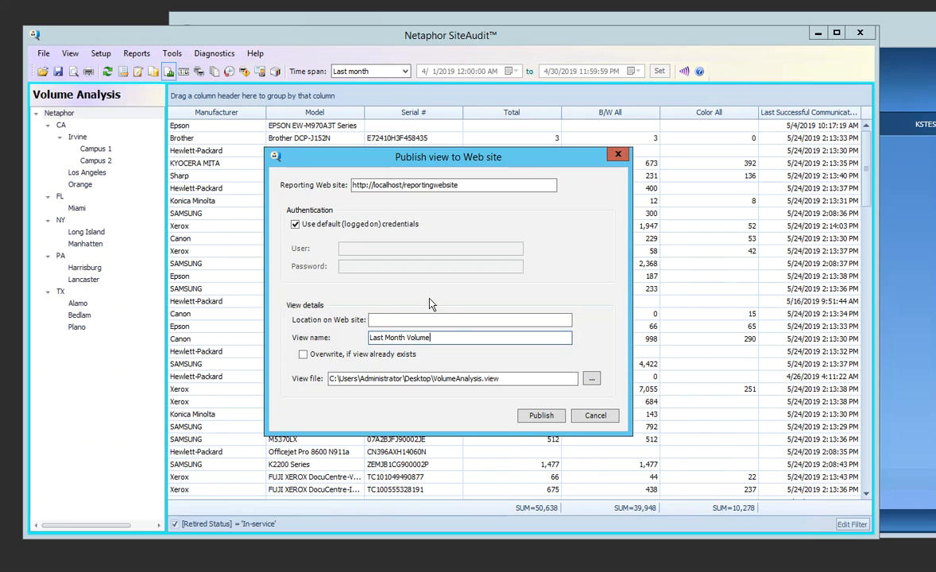
- In File Explorer, go up to the App_Data folder containing MyReports and compare it with the root of the reporting web site's tree
left_click(384, 319)
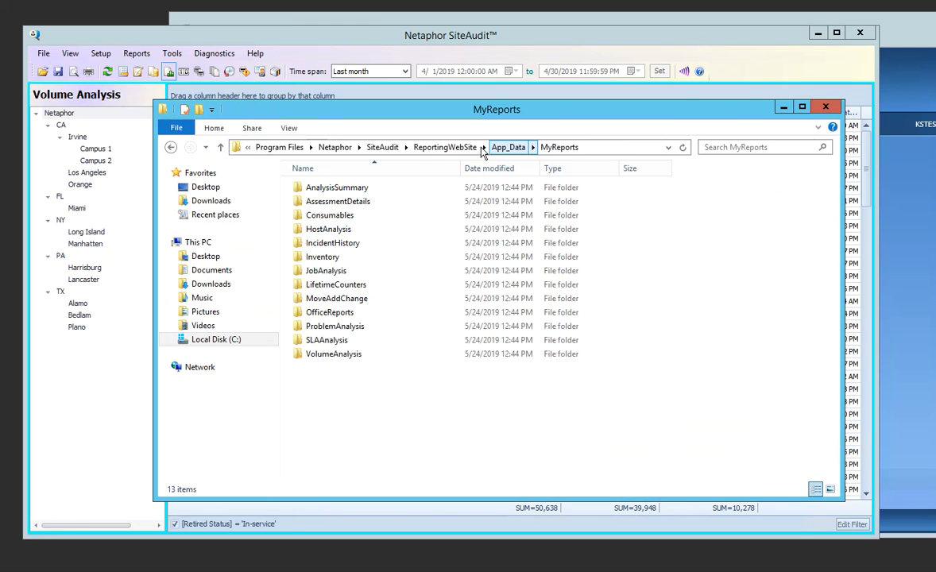
left_click(508, 148)
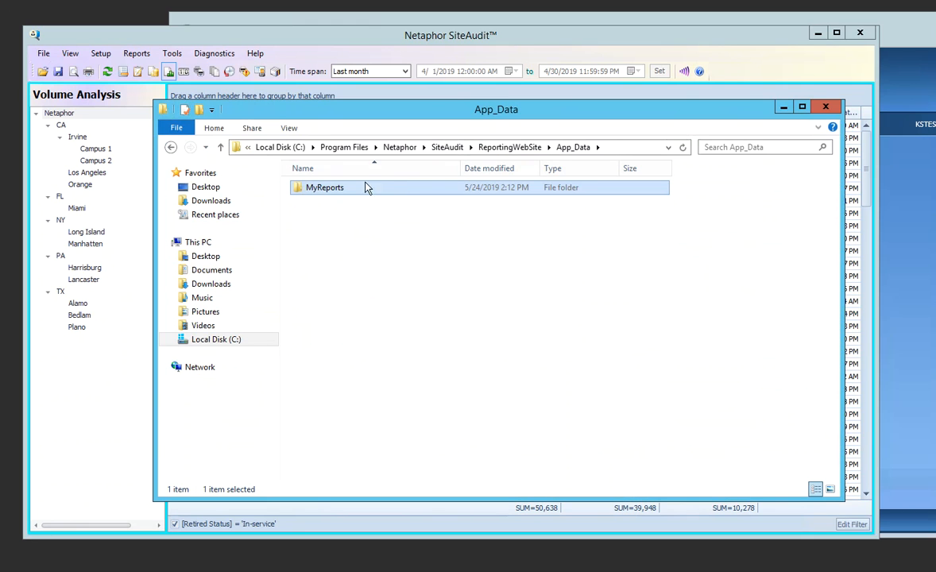
left_click_drag(345, 114, 681, 121)
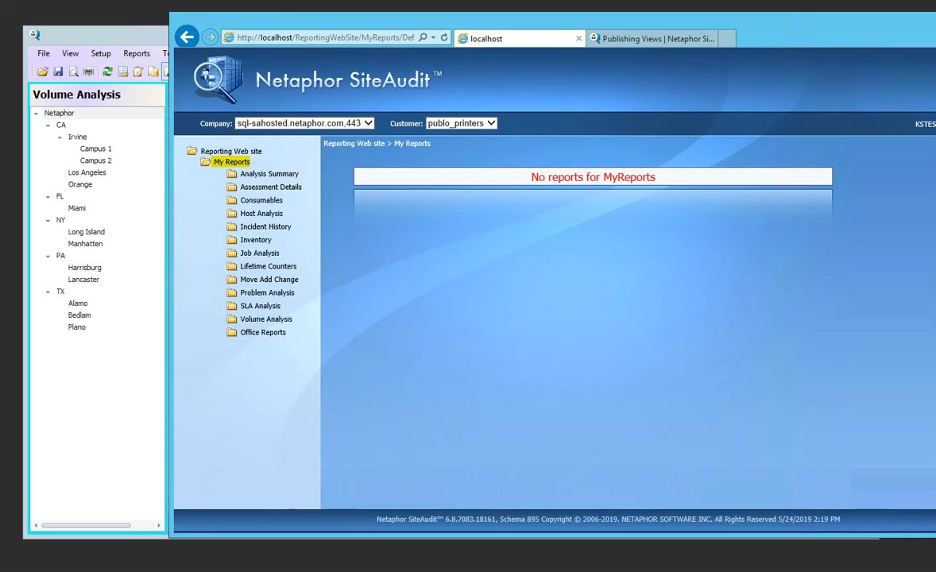
key("alt+Tab")
left_click_drag(675, 121, 518, 111)
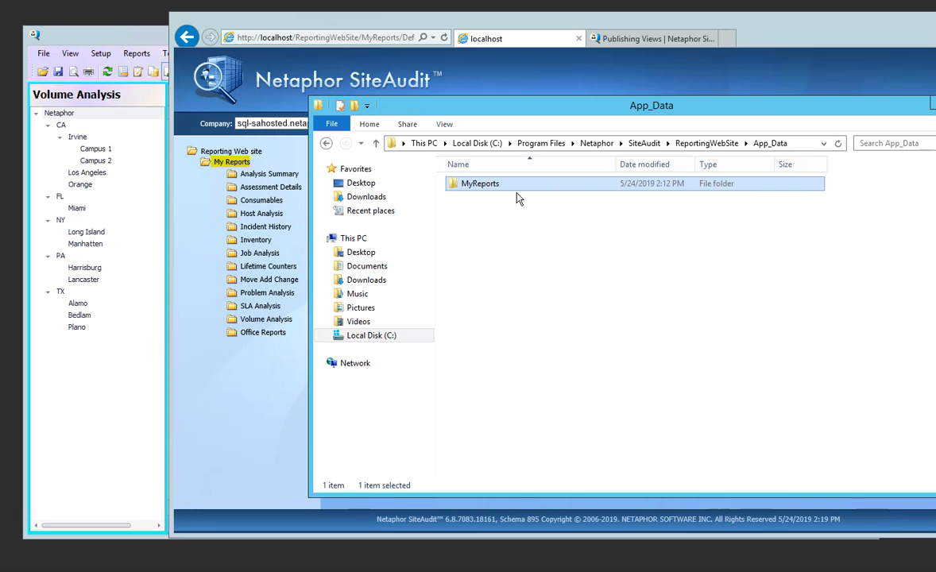
- Back in SiteAudit, set the location on the web site to MyReports and publish the view
left_click(136, 40)
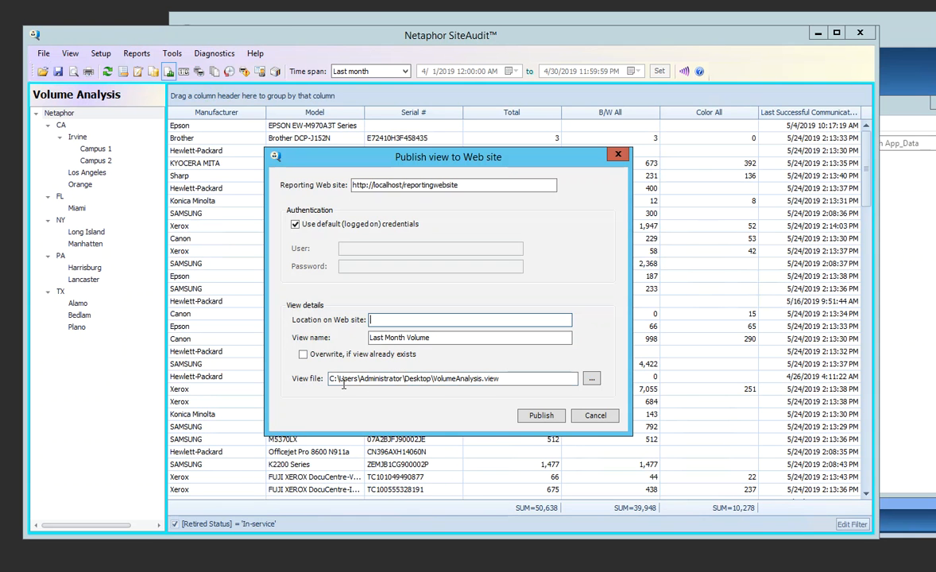
left_click(390, 319)
left_click(541, 415)
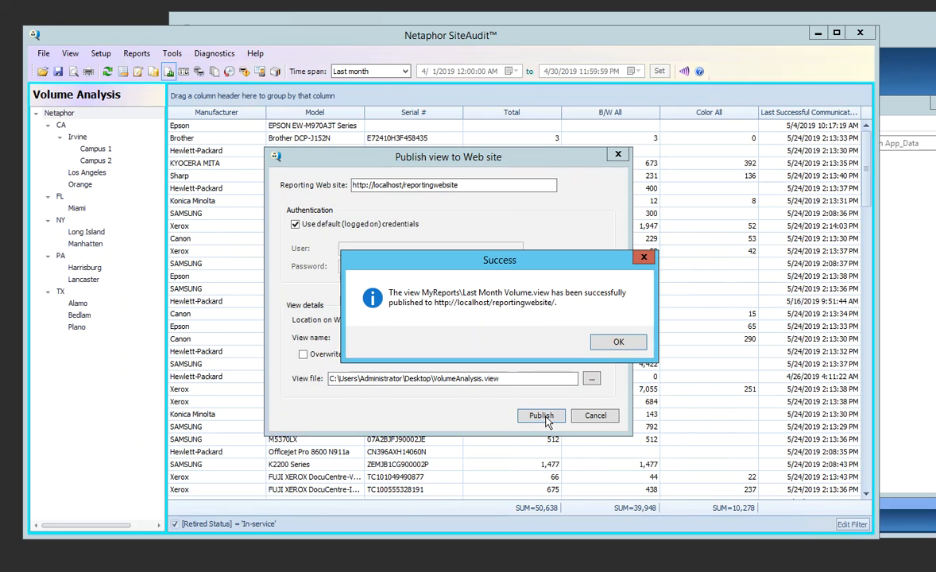
left_click(618, 342)
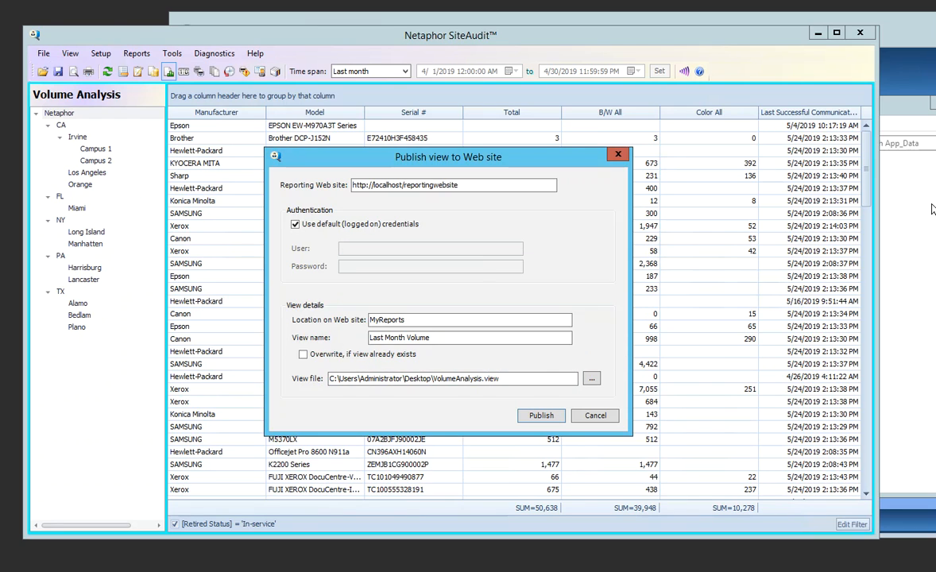
- Switch to File Explorer, open the MyReports folder and check for the published Last Month Volume.view file
left_click(931, 212)
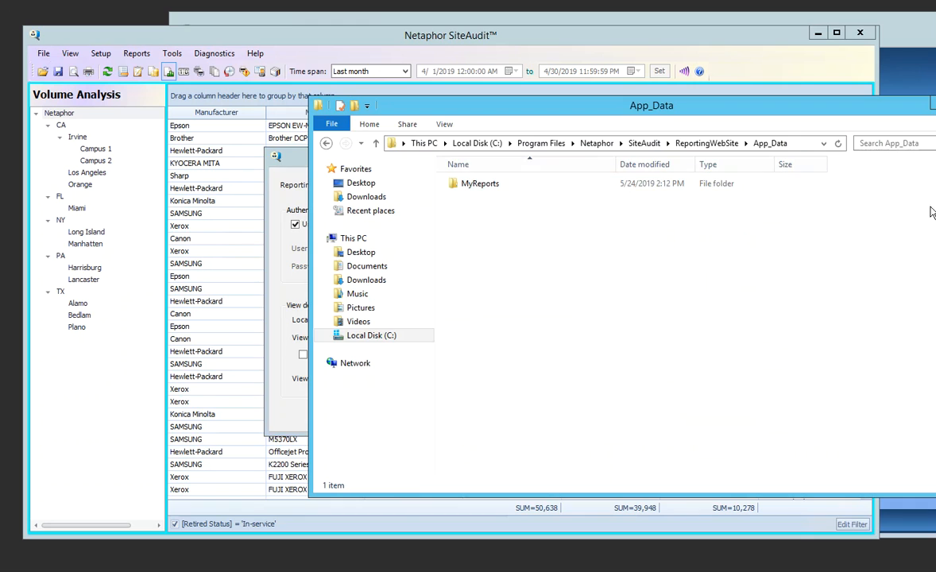
double_click(462, 187)
left_click(472, 366)
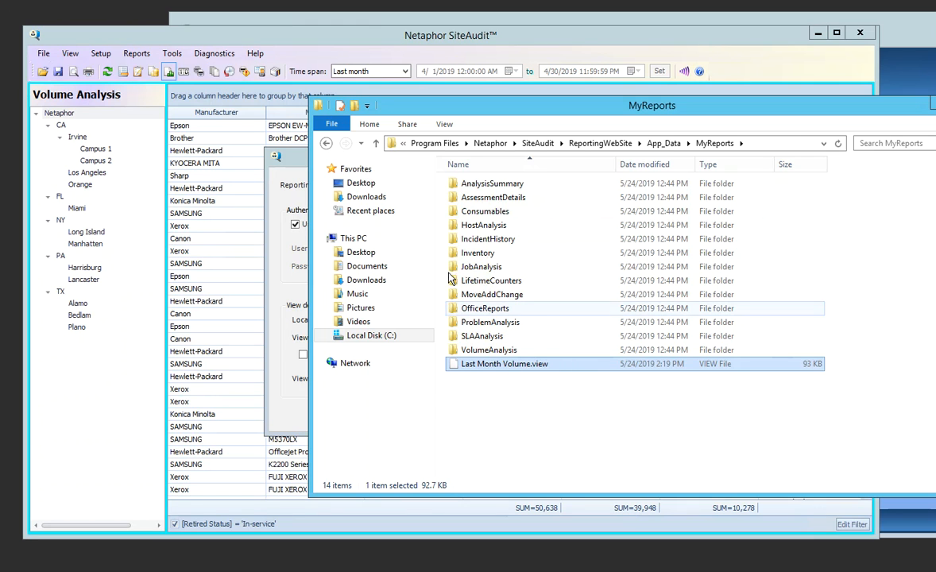
left_click_drag(520, 109, 660, 92)
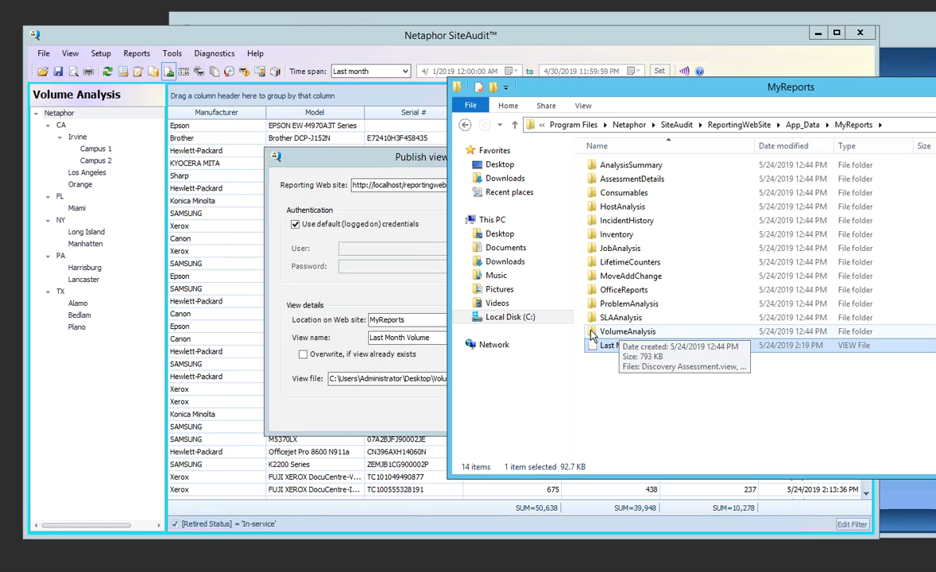
- In SiteAudit's publishing form, change the location on the web site to MyReports\VolumeAnalysis and publish the view again
left_click(420, 320)
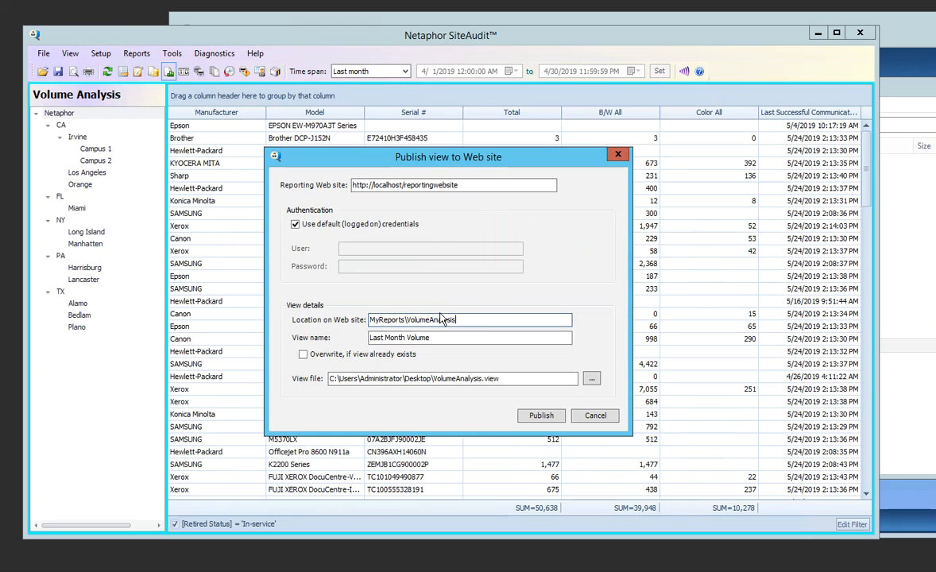
left_click(540, 414)
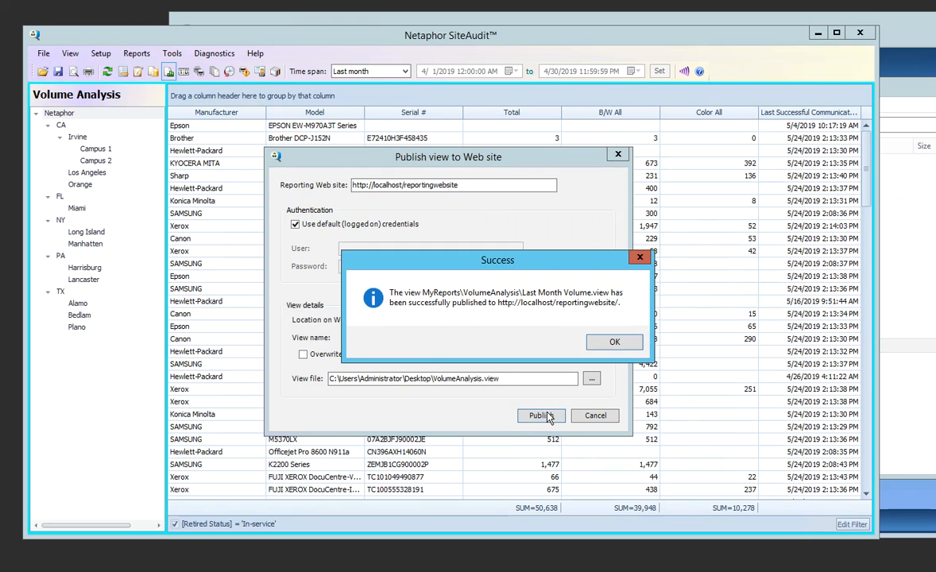
left_click(616, 344)
- In File Explorer, open the VolumeAnalysis folder and check for Last Month Volume.view
left_click_drag(914, 87, 694, 74)
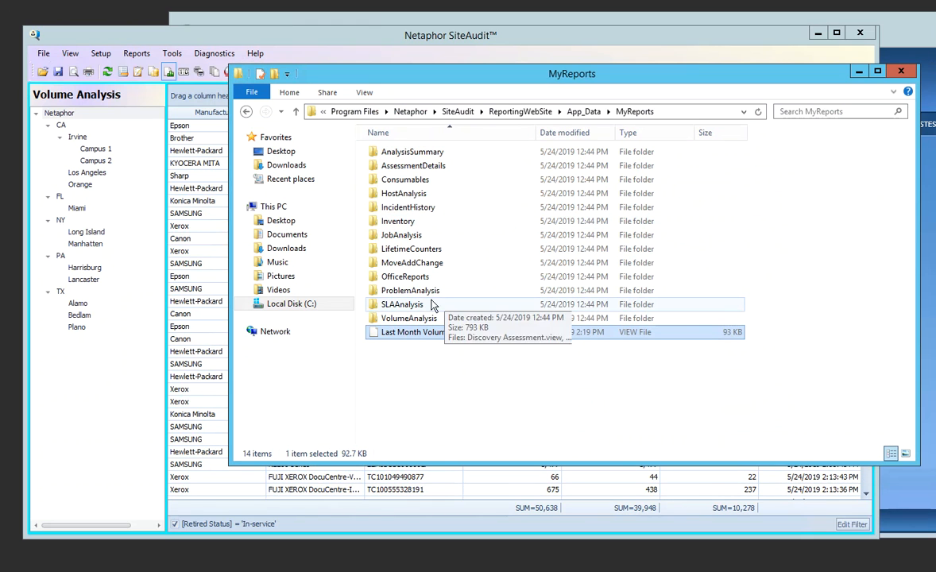
double_click(381, 317)
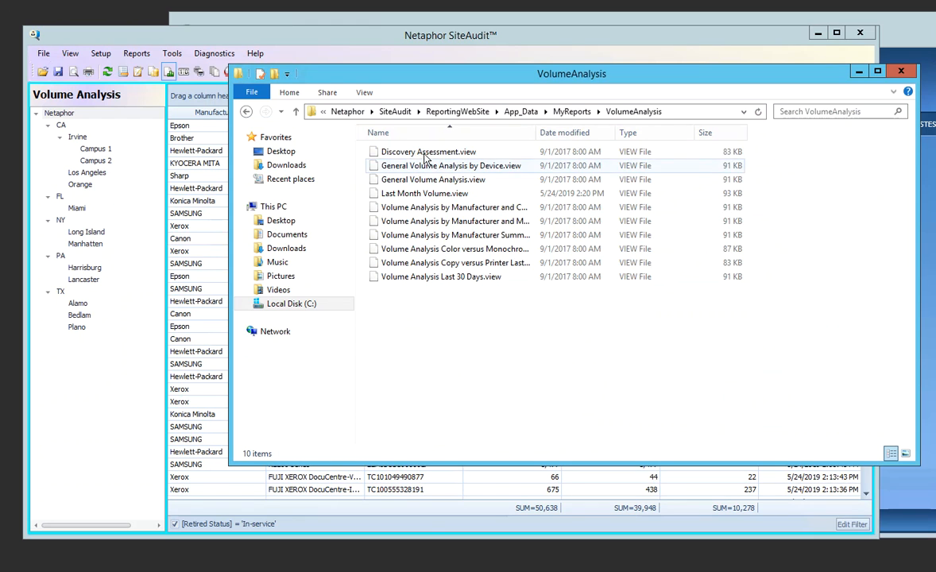
left_click(401, 198)
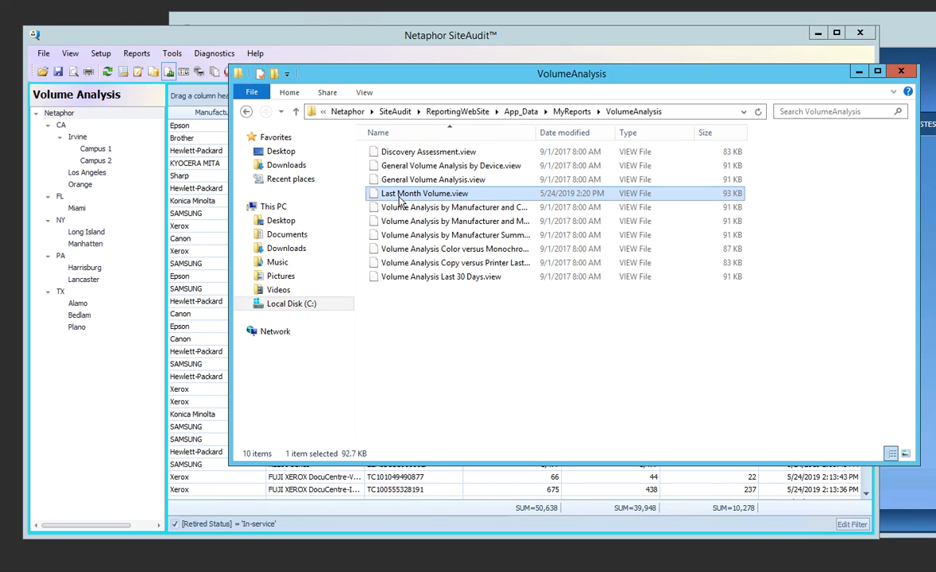
- Switch to the browser, refresh the reporting web site and check My Reports and Volume Analysis for the Last Month Volume report
left_click(878, 30)
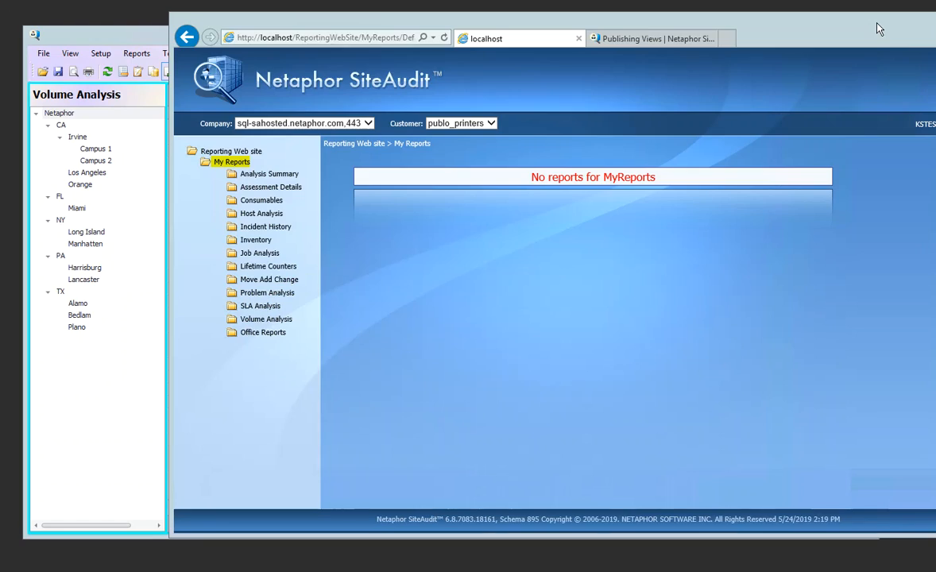
left_click_drag(878, 30, 411, 26)
left_click(297, 36)
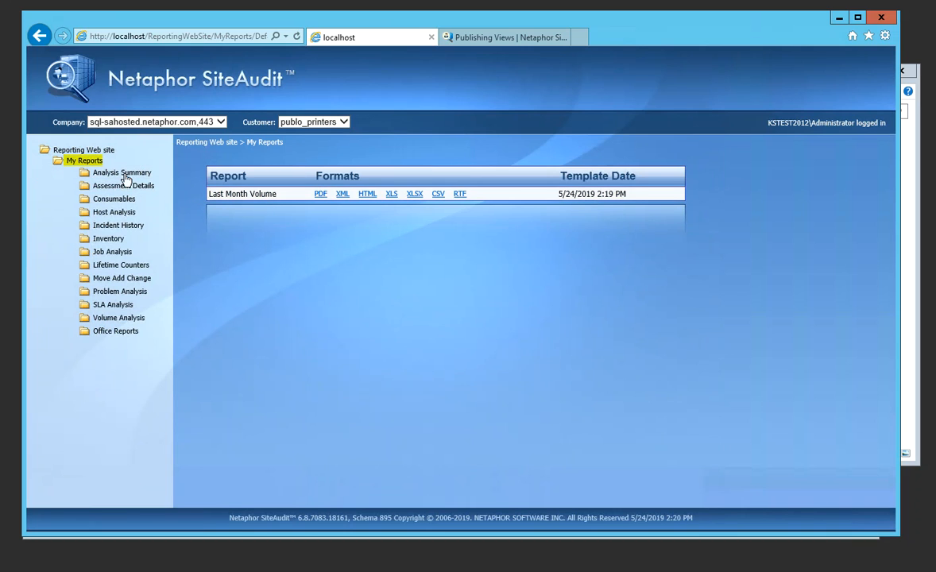
left_click(107, 320)
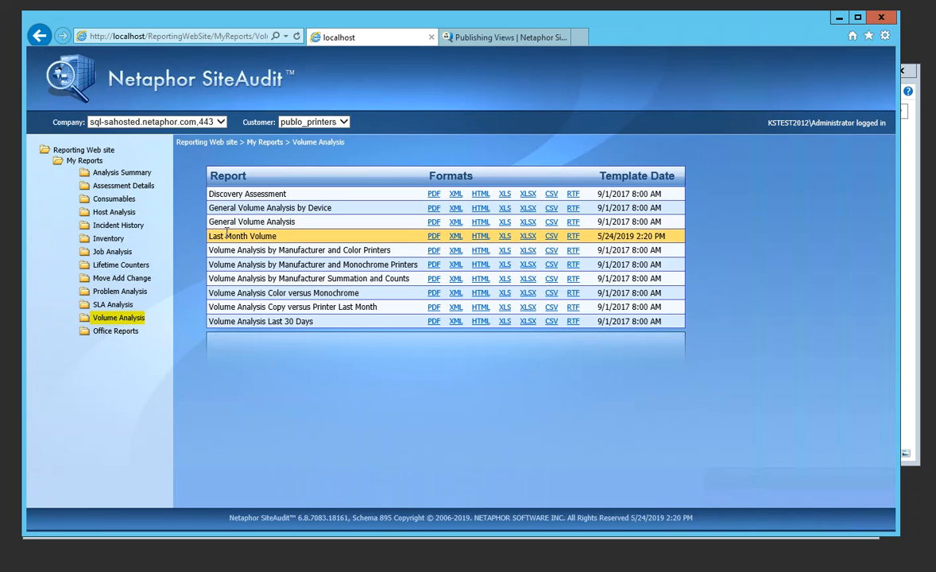
- Open the Last Month Volume report from My Reports in HTML format and examine it from header to column totals
left_click(83, 160)
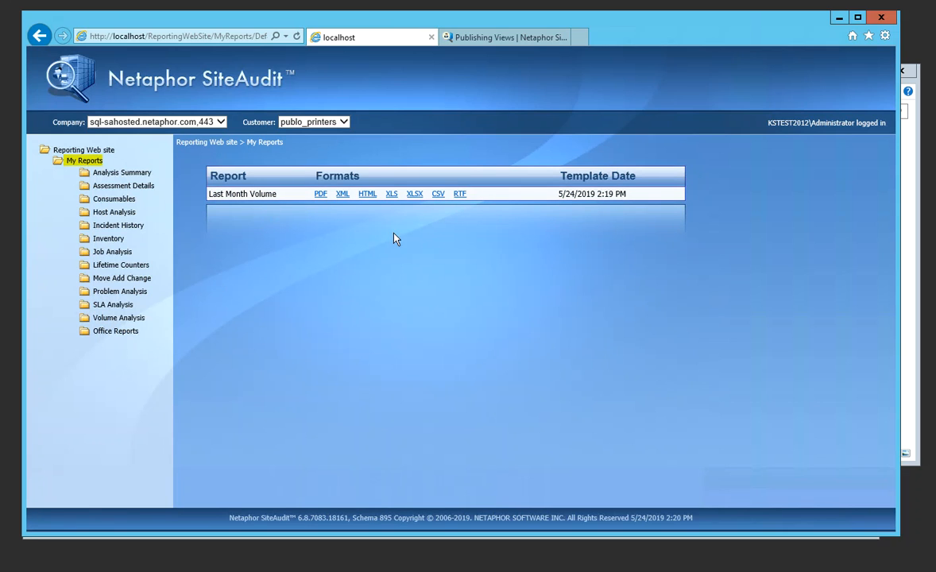
left_click(369, 196)
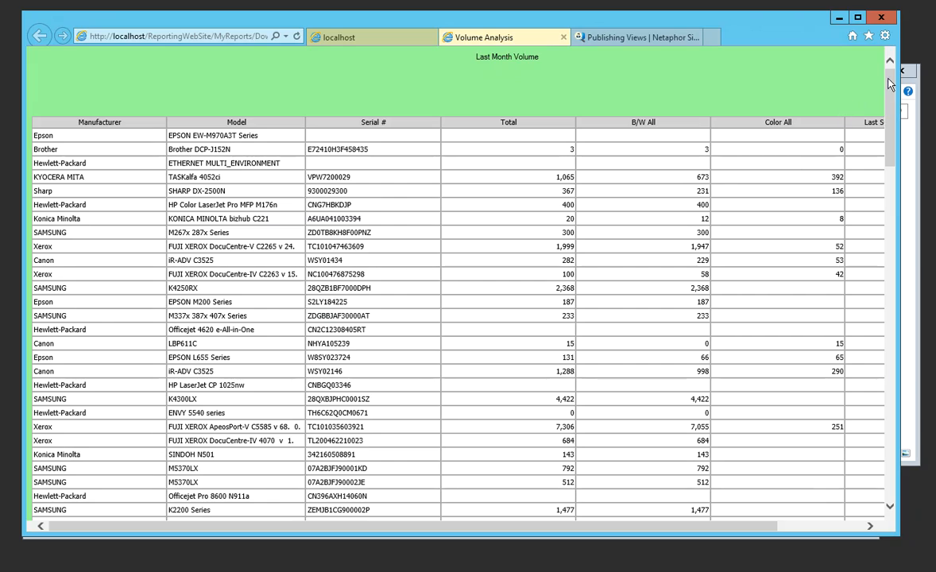
left_click_drag(890, 84, 889, 476)
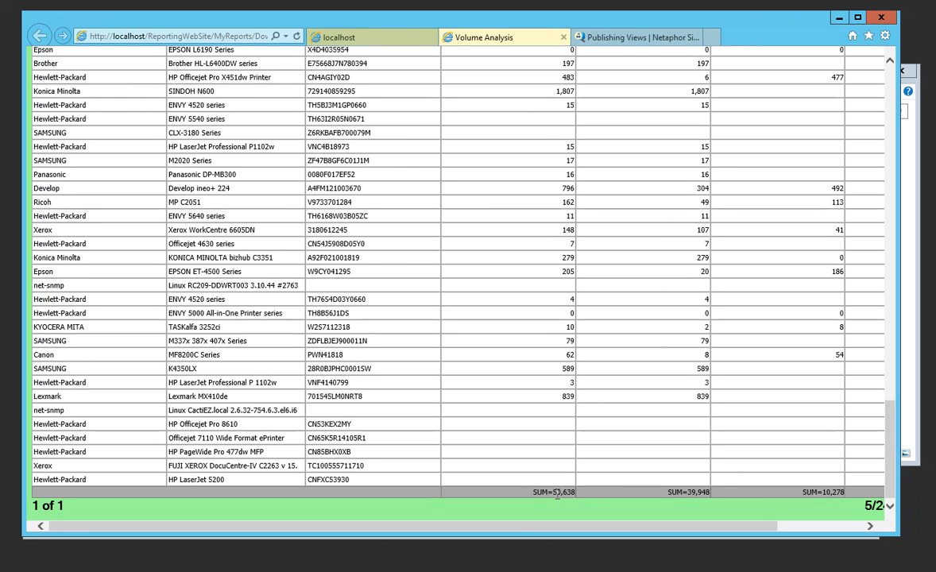
left_click_drag(897, 436, 890, 109)
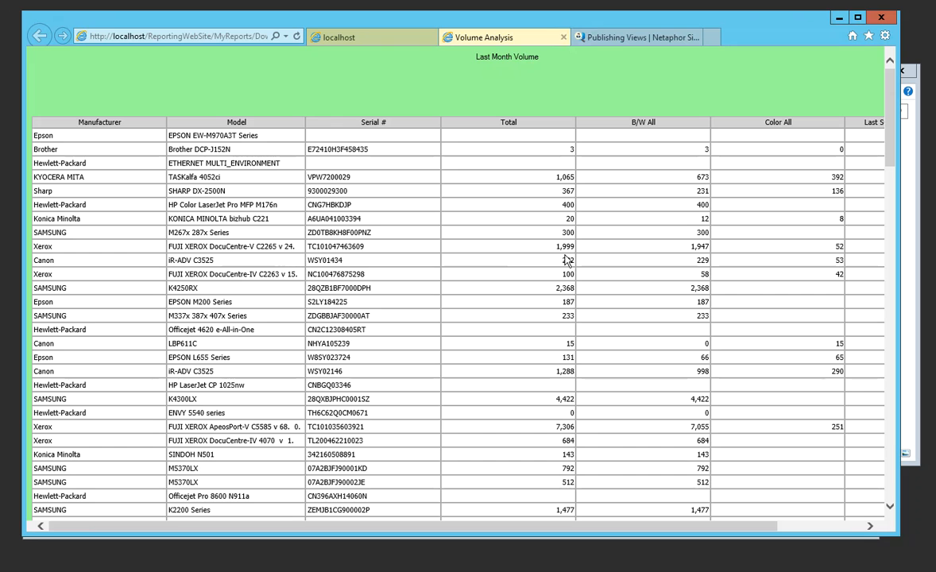
- Return to SiteAudit, close the publishing form, and save the Inventory view to the Desktop under the name Inventory
left_click(837, 19)
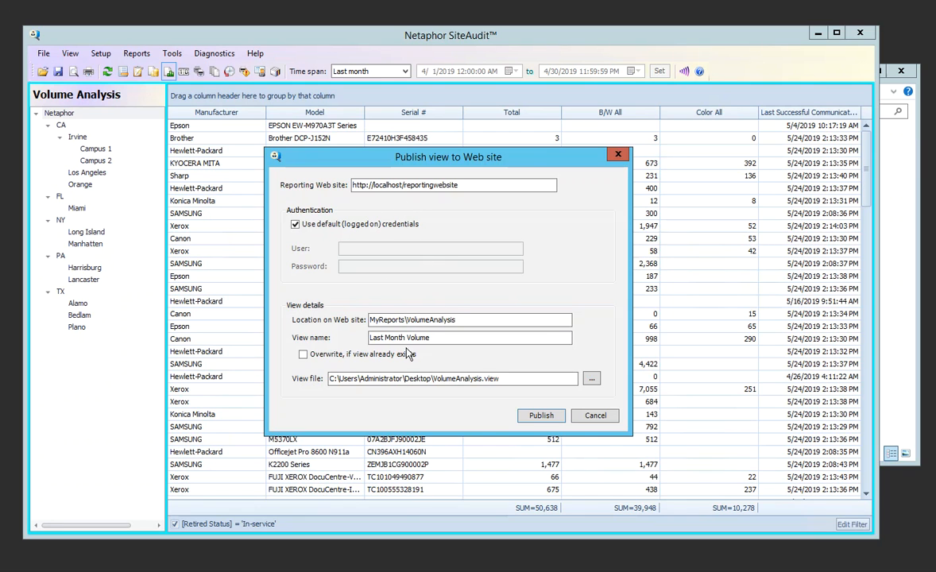
left_click(611, 419)
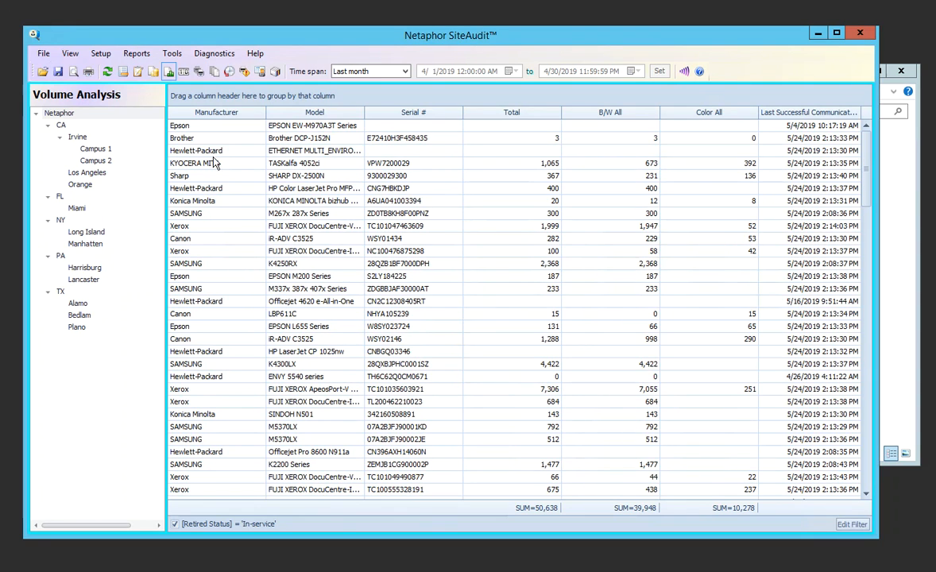
left_click(139, 73)
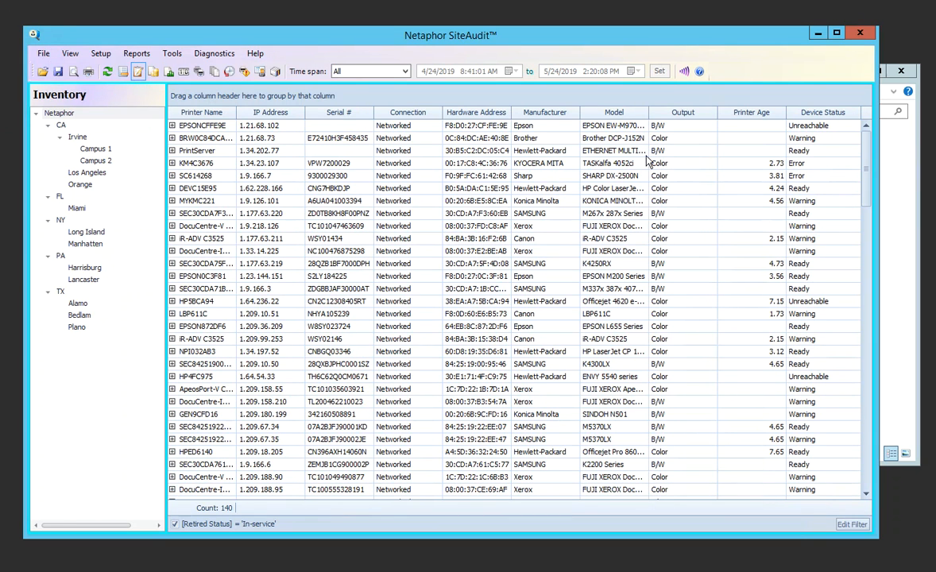
left_click(44, 53)
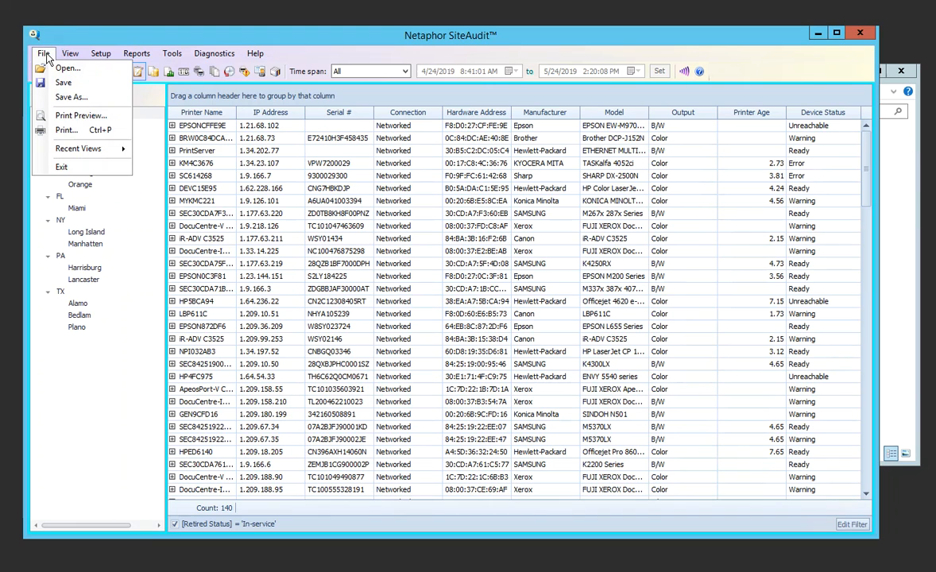
left_click(70, 96)
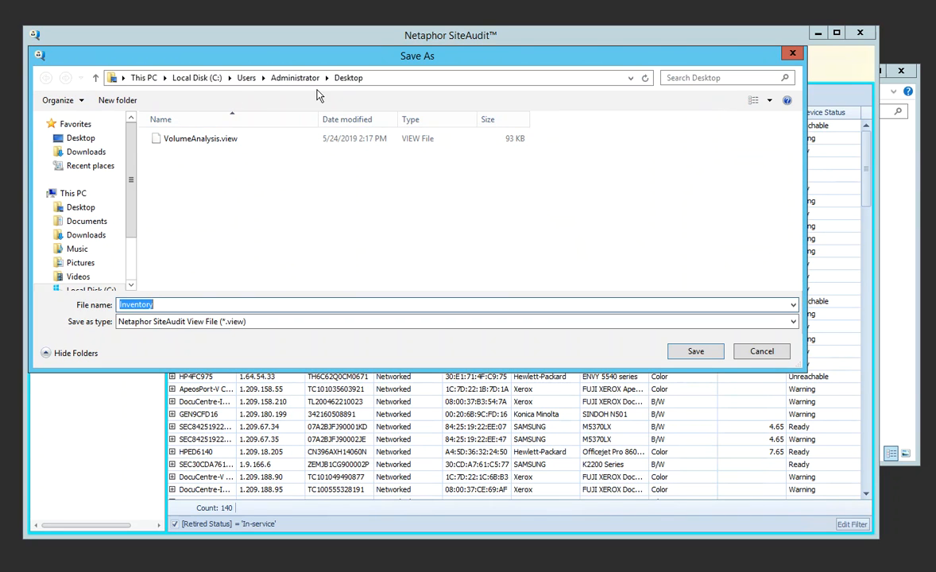
left_click(695, 352)
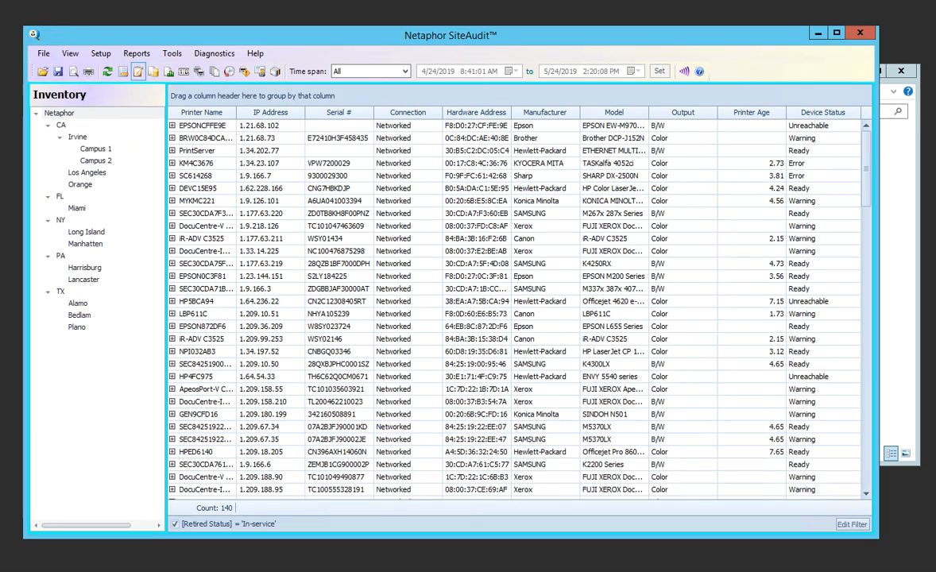
- In File Explorer, place the saved Inventory.view file directly in the App_Data folder of ReportingWebSite
key("alt+Tab")
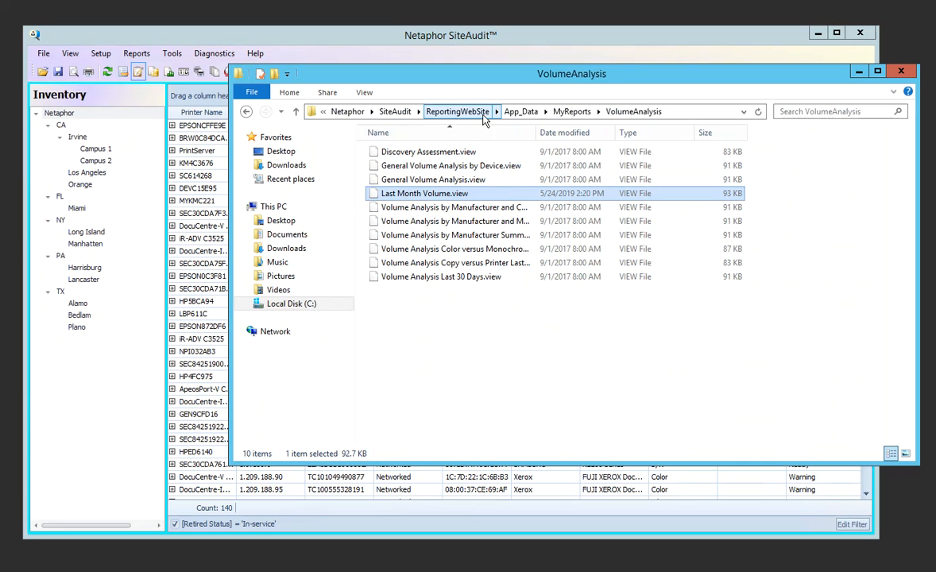
left_click(458, 112)
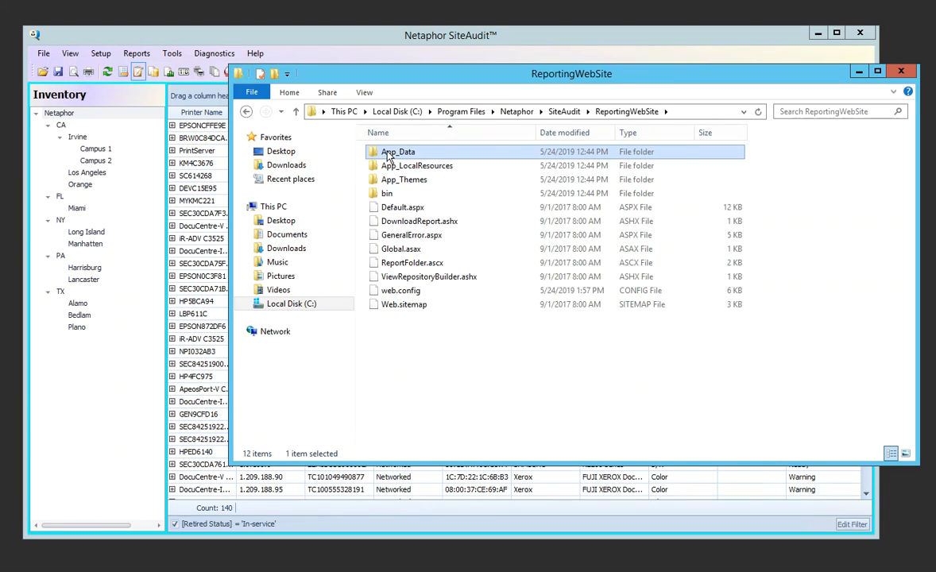
double_click(374, 156)
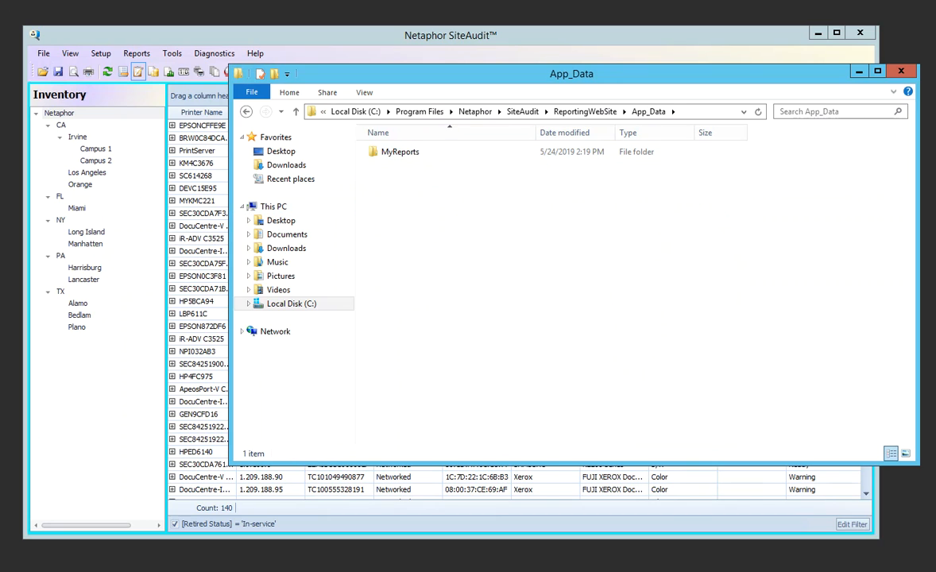
left_click_drag(454, 251, 477, 222)
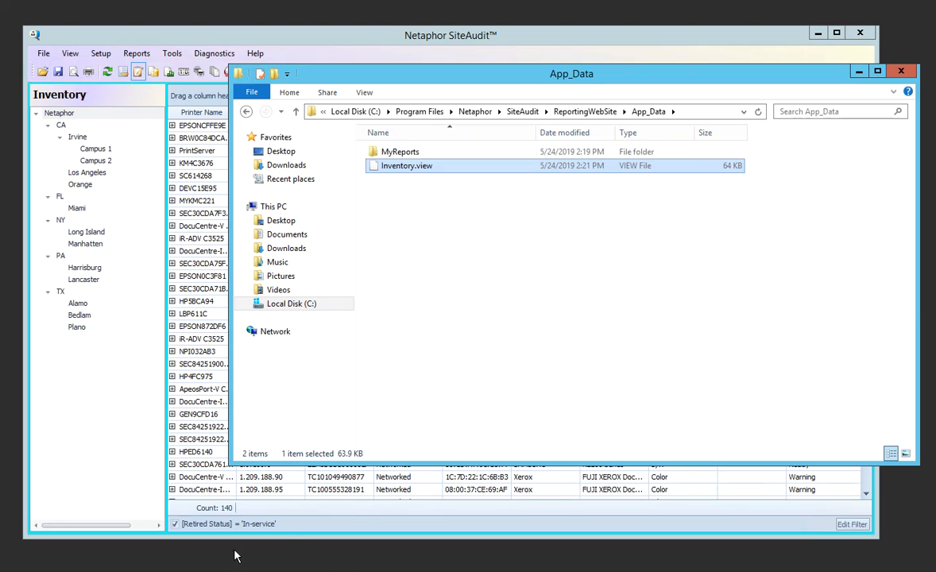
- Switch to the browser and list the reports at the Reporting Web site root to check for Inventory
left_click(73, 570)
left_click(1, 549)
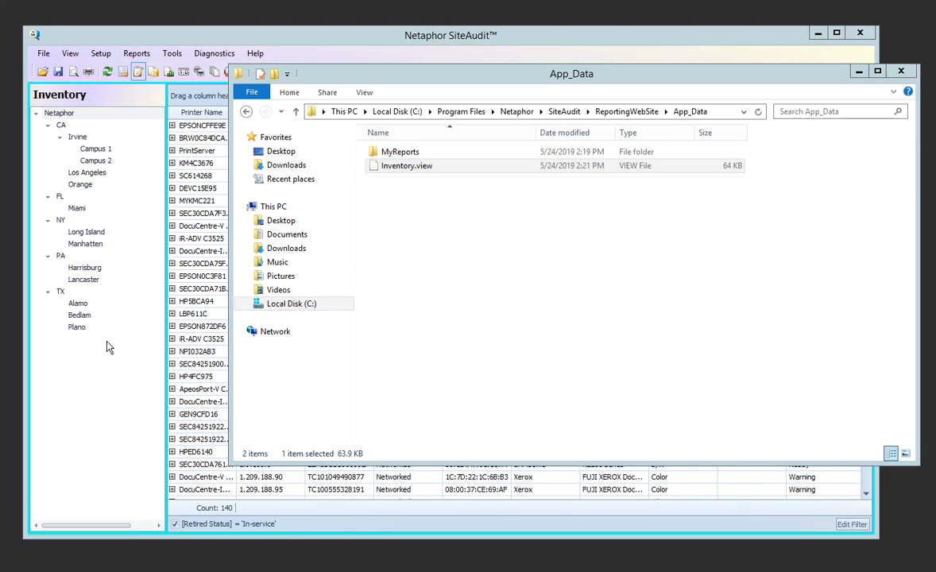
left_click(81, 153)
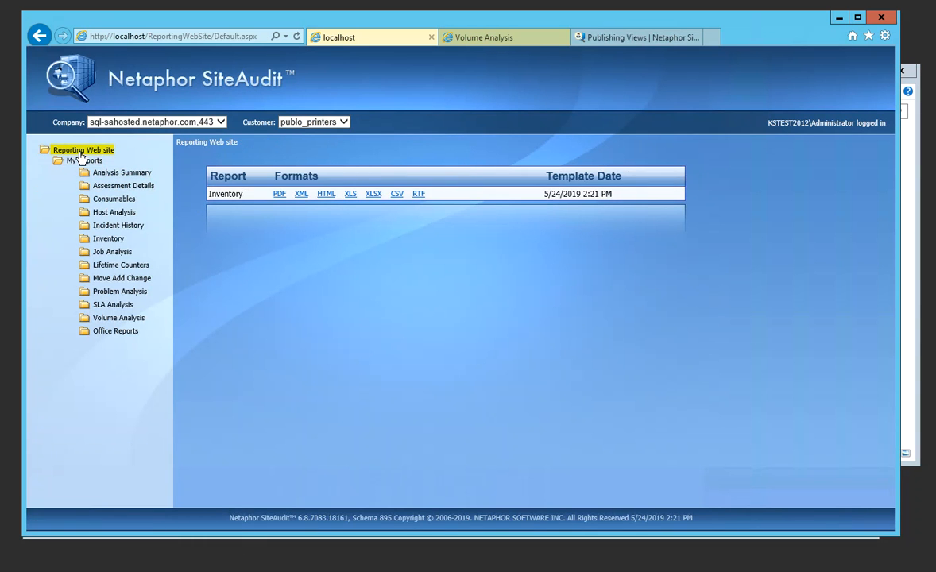
- Open the Inventory report in HTML format, look through all its rows, and go back to the report list
left_click(327, 195)
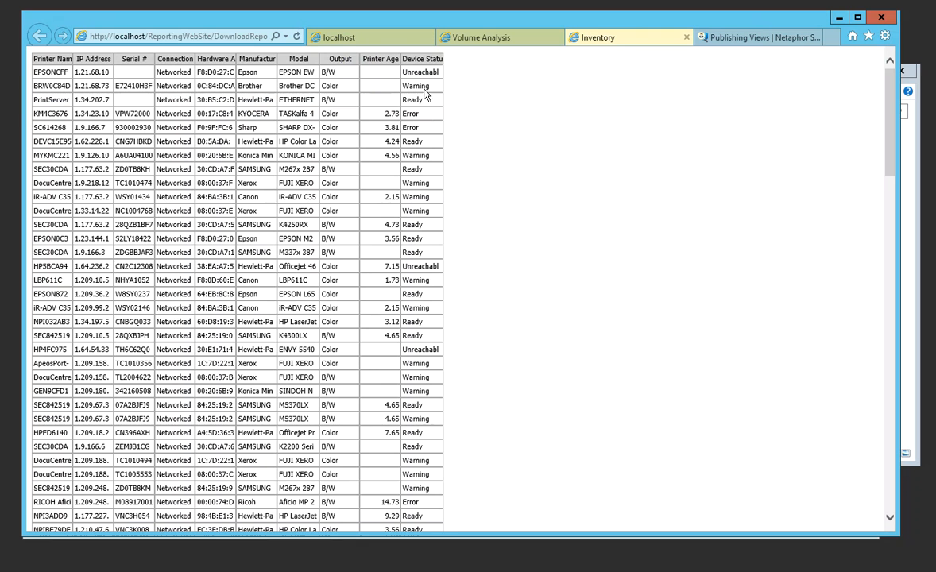
scroll(763, 355, "down", 15)
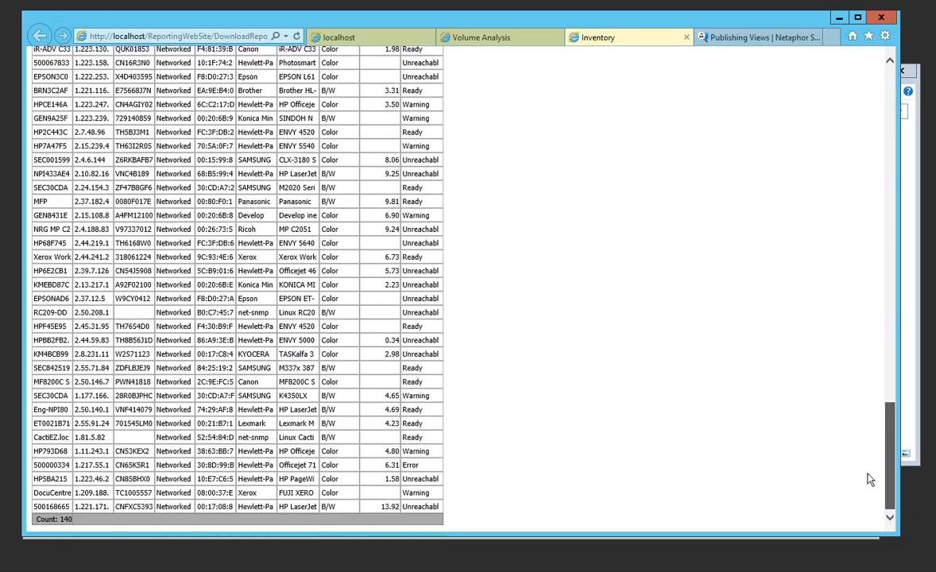
scroll(866, 476, "up", 12)
scroll(887, 88, "up", 6)
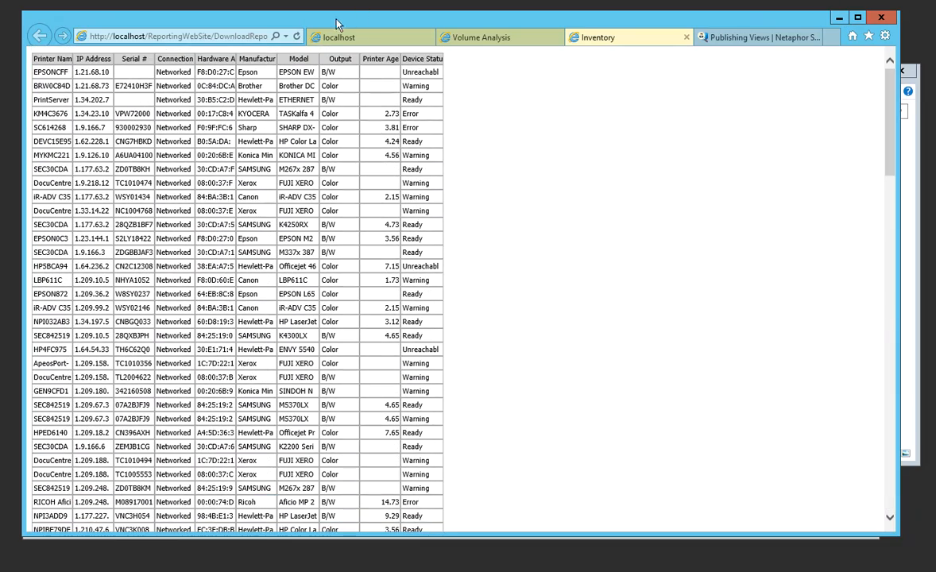
left_click(353, 44)
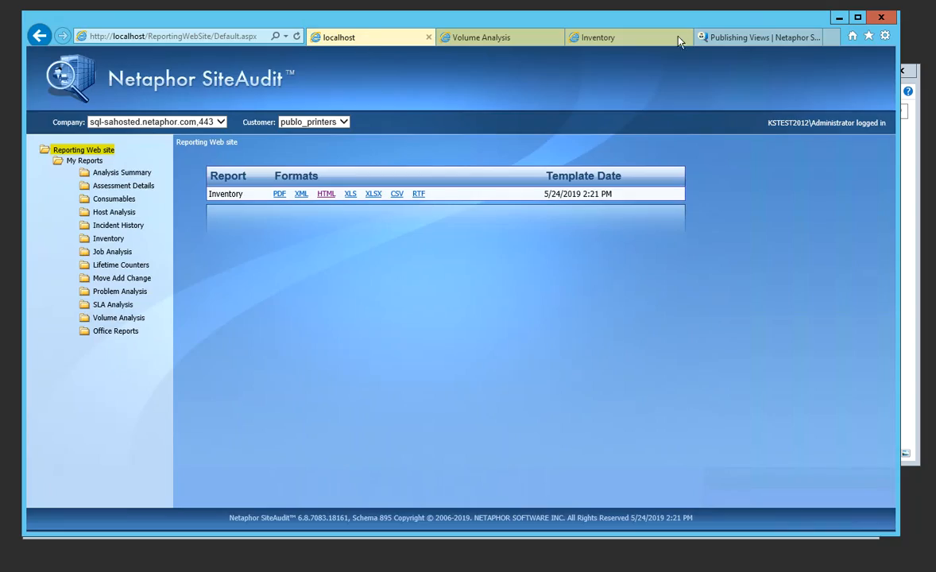
- Put away the browser and File Explorer windows and return to the Inventory view in SiteAudit
left_click(841, 18)
left_click_drag(751, 78, 635, 78)
left_click(742, 73)
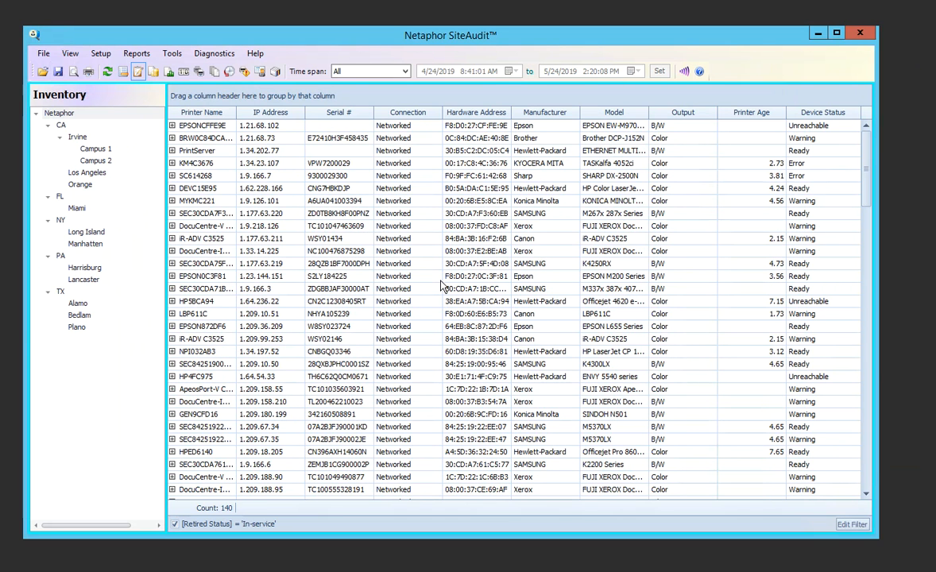